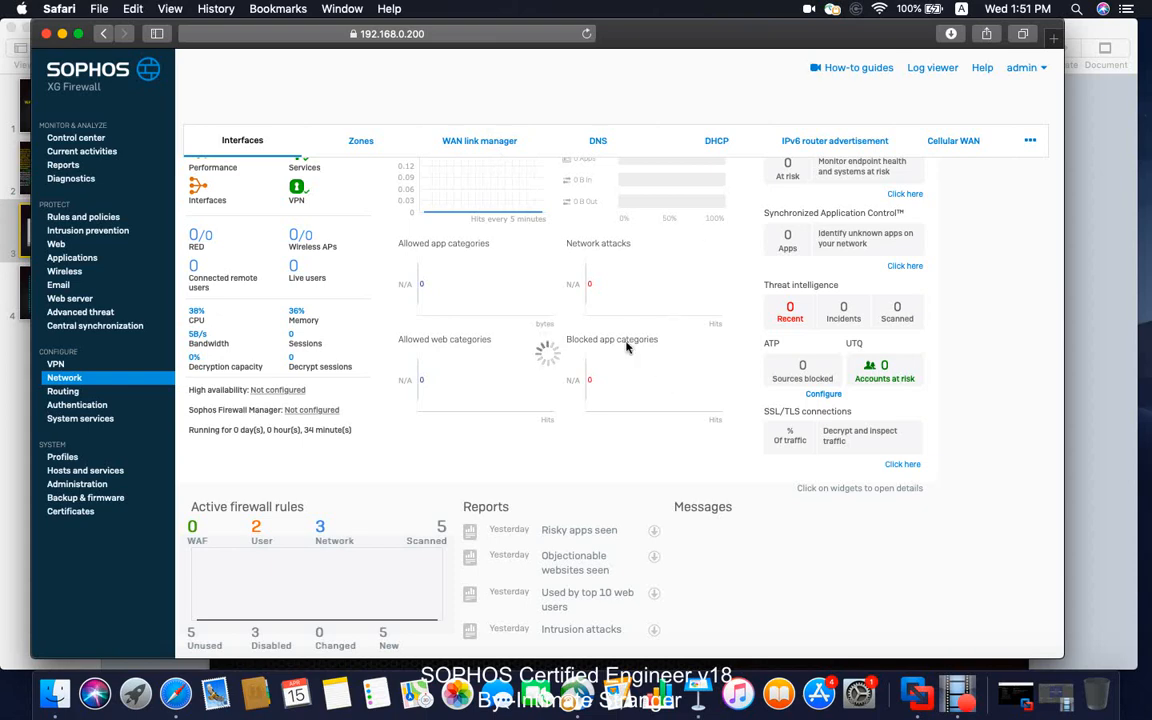
Disconnect the Cisco AnyConnect VPN and reload the firewall console page.
{"action": "left_click", "coordinate": [586, 34]}
{"action": "left_click", "coordinate": [833, 9]}
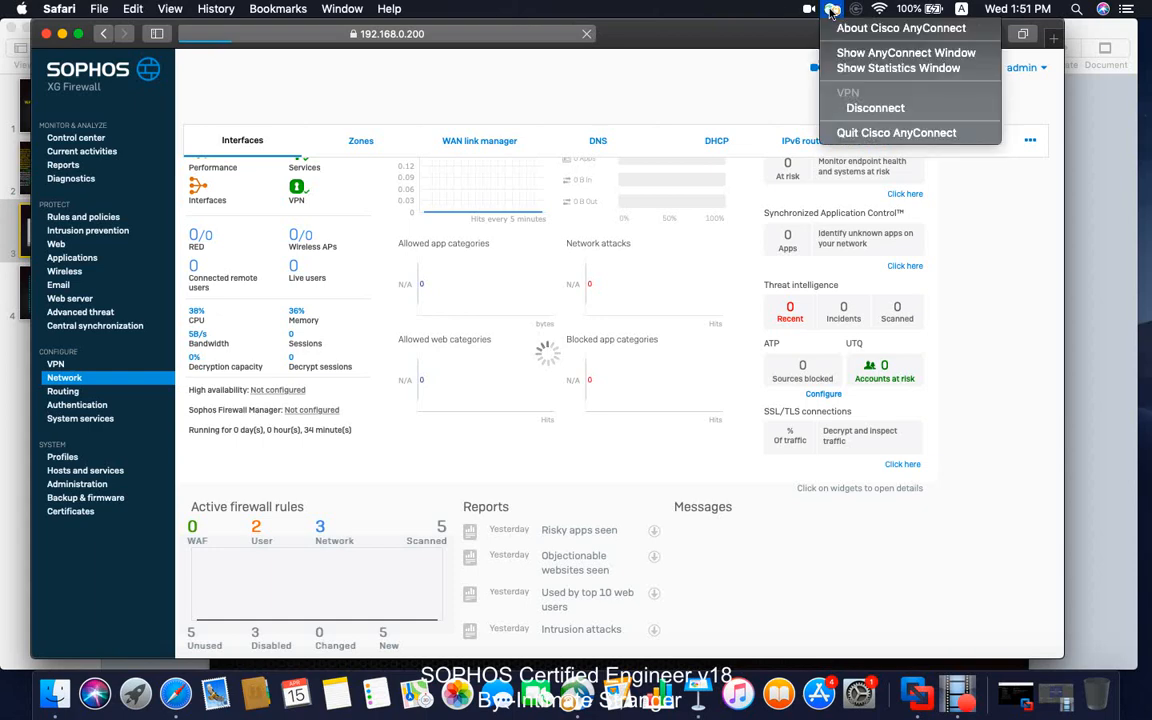
{"action": "left_click", "coordinate": [860, 112]}
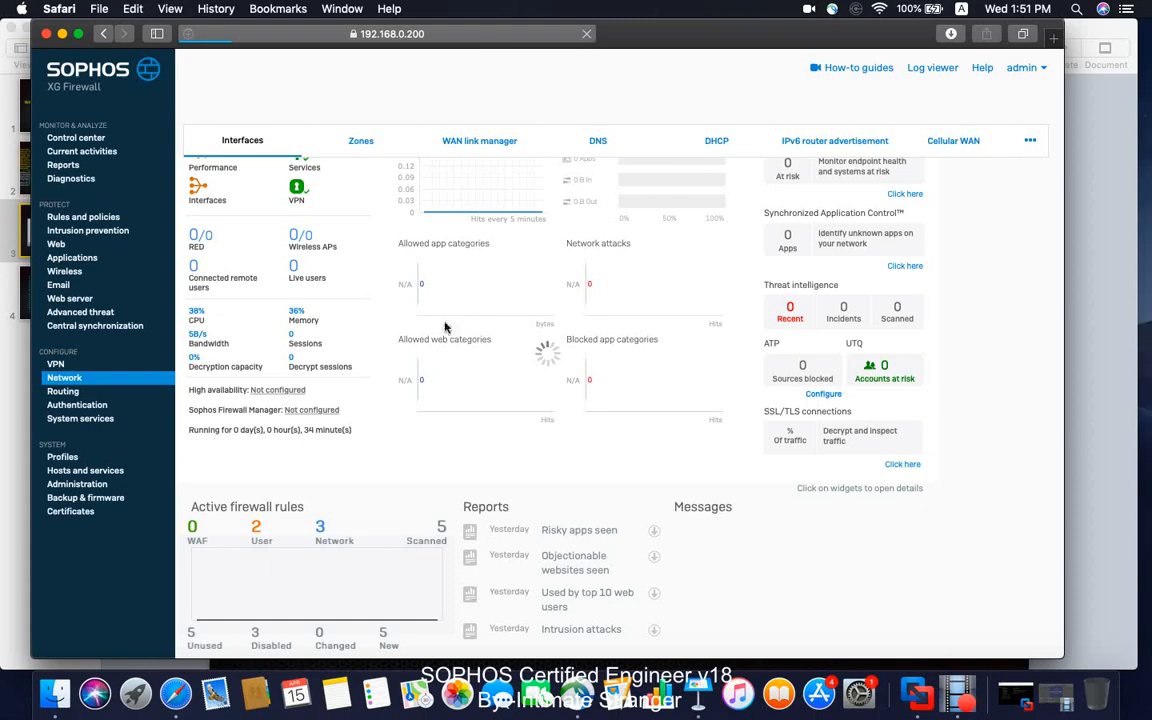
{"action": "left_click", "coordinate": [587, 34]}
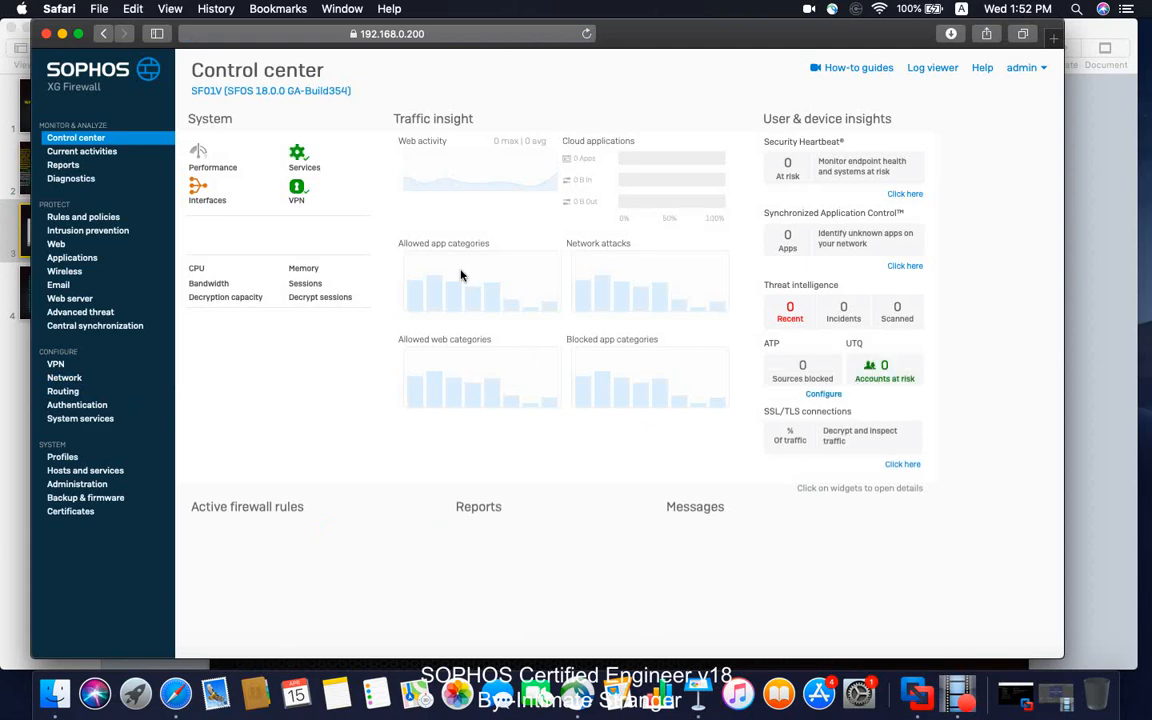
Review the firewall's network interfaces and the gateways in the WAN link manager.
{"action": "left_click", "coordinate": [78, 380]}
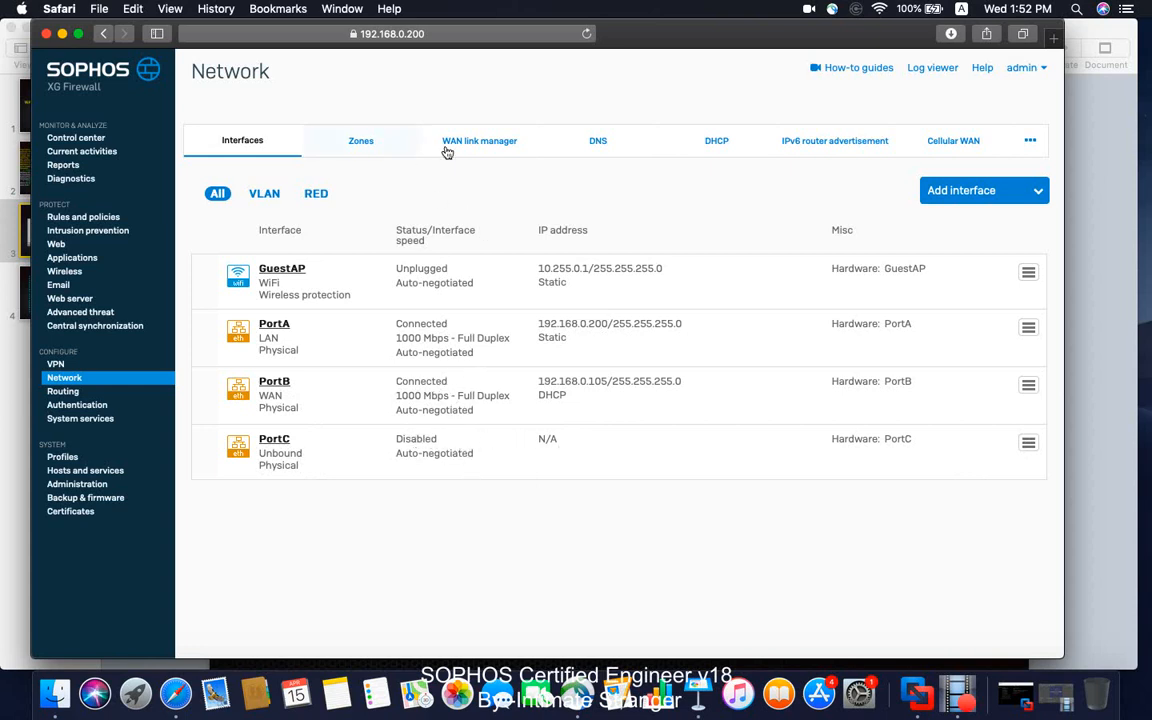
{"action": "left_click", "coordinate": [477, 144]}
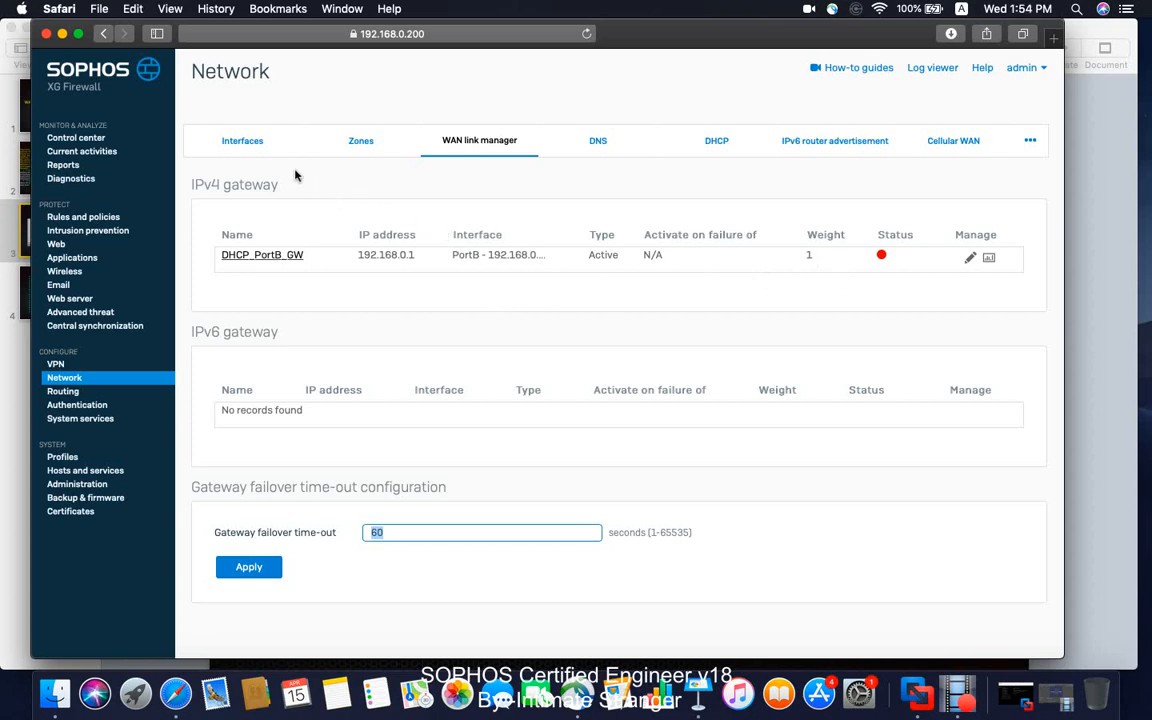
Assign the PortC interface to the WAN zone with the static IPv4 address 192.168.100.100.
{"action": "left_click", "coordinate": [254, 149]}
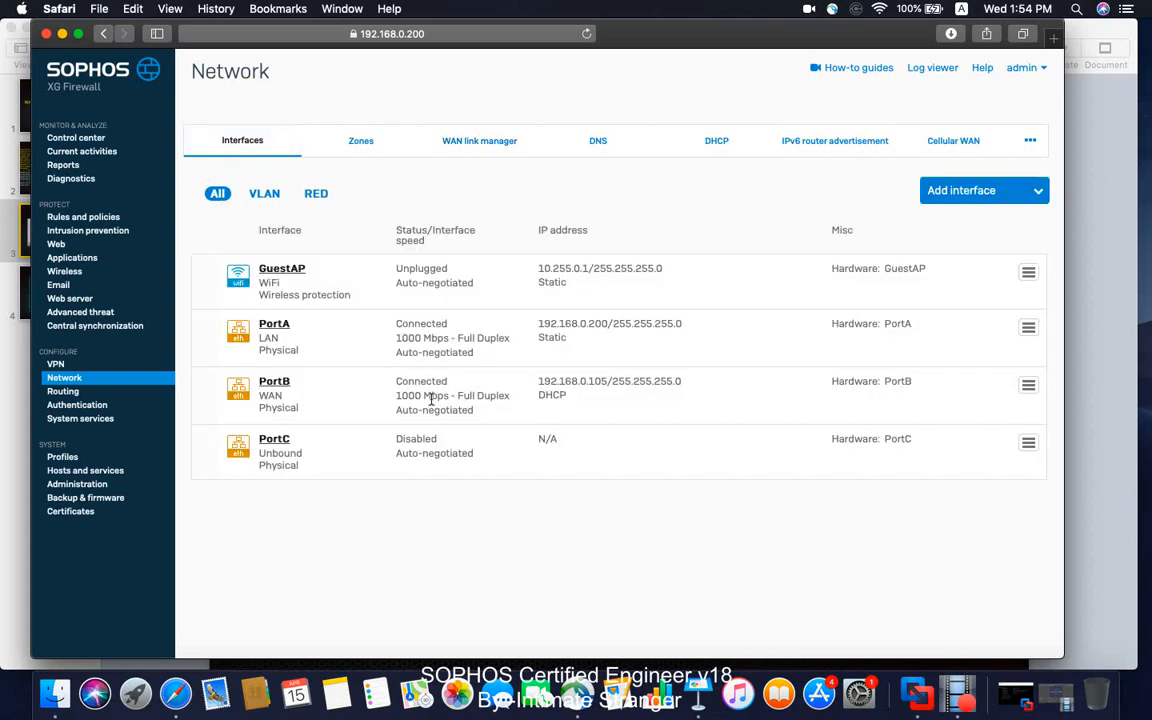
{"action": "left_click", "coordinate": [279, 443]}
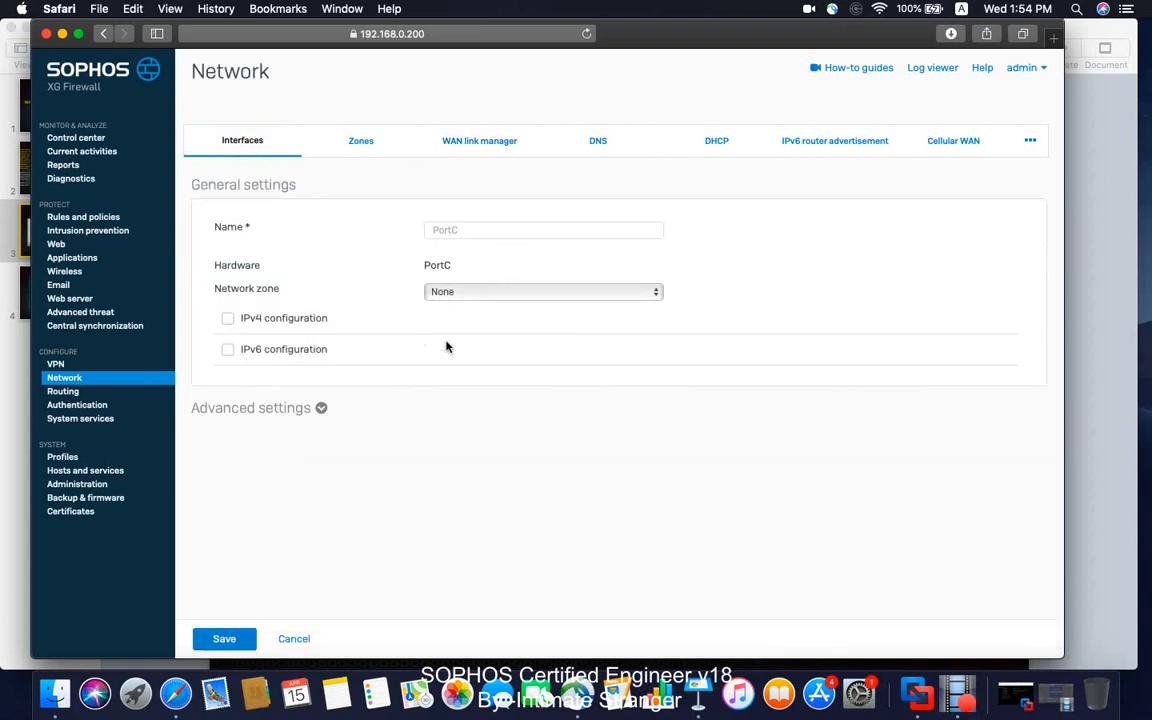
{"action": "left_click", "coordinate": [466, 294]}
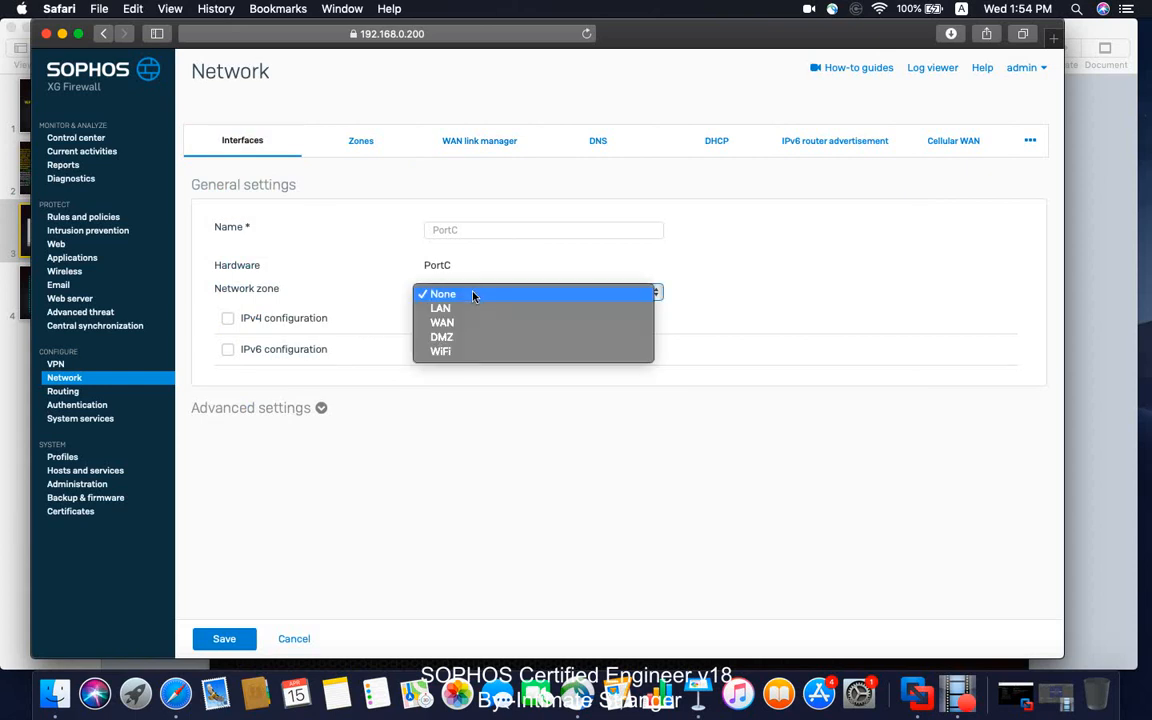
{"action": "left_click", "coordinate": [465, 322]}
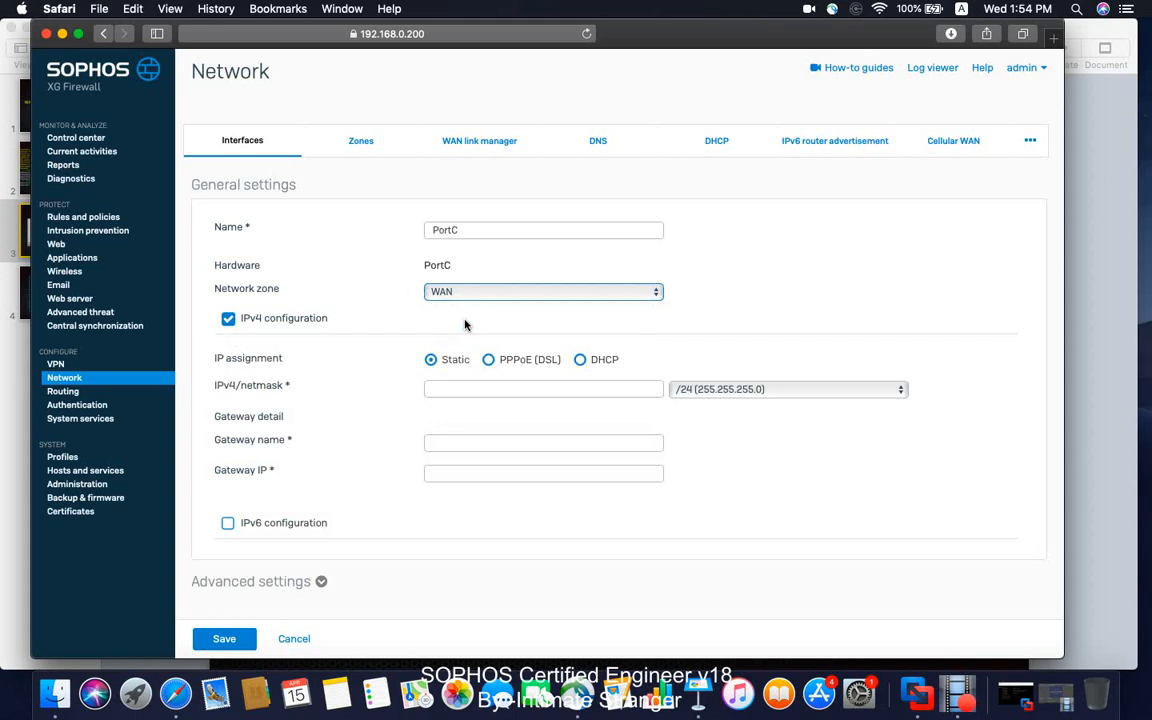
{"action": "left_click", "coordinate": [453, 388]}
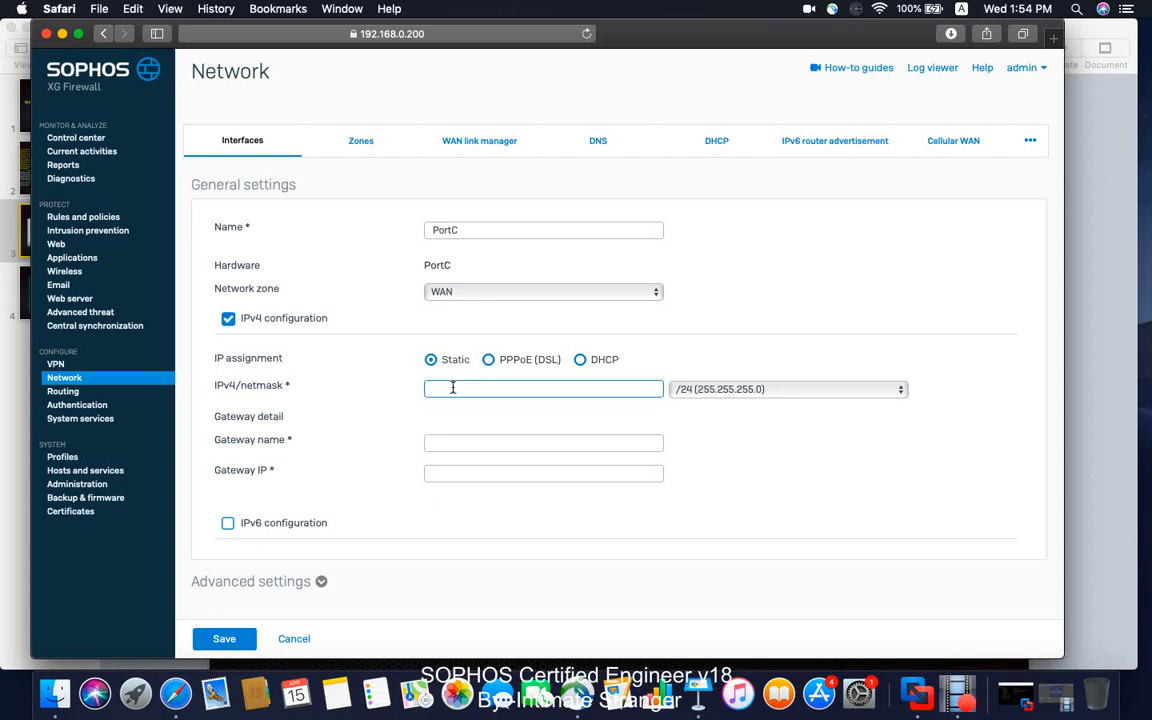
{"action": "type", "text": "192.168.100.100"}
Name PortC's gateway WAN2 with gateway IP 192.168.100.1 and save the interface configuration.
{"action": "left_click", "coordinate": [519, 441]}
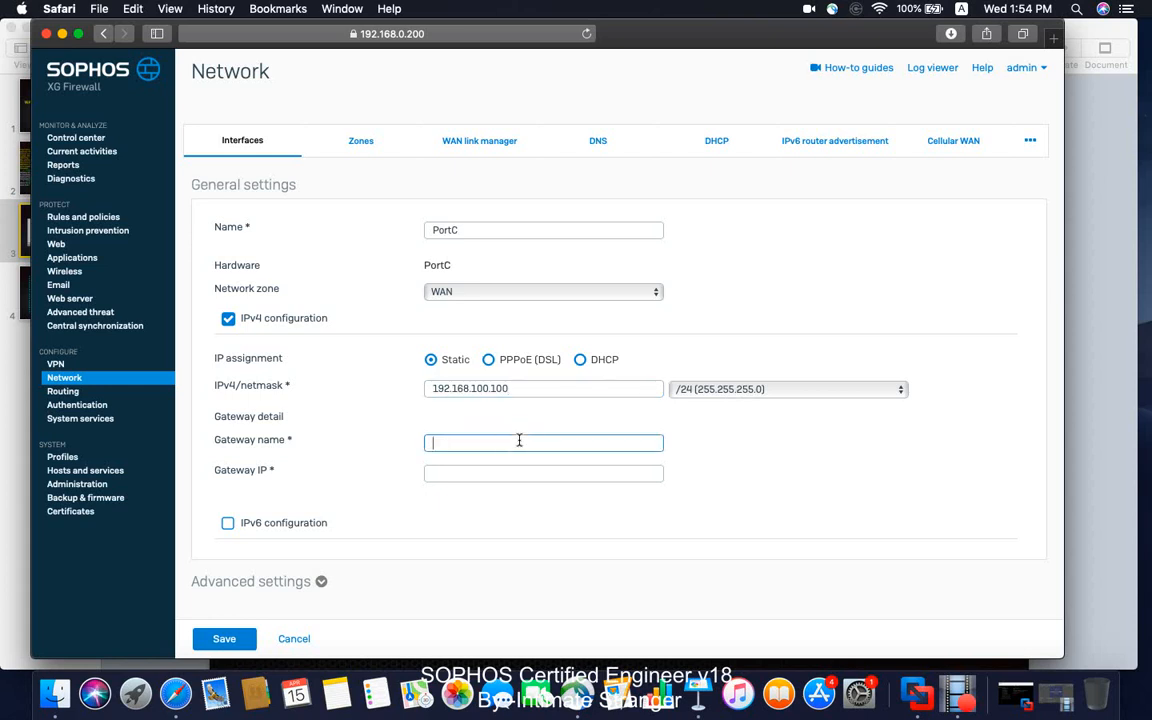
{"action": "type", "text": "WAN2"}
{"action": "left_click", "coordinate": [487, 476]}
{"action": "type", "text": "192.168.100.1"}
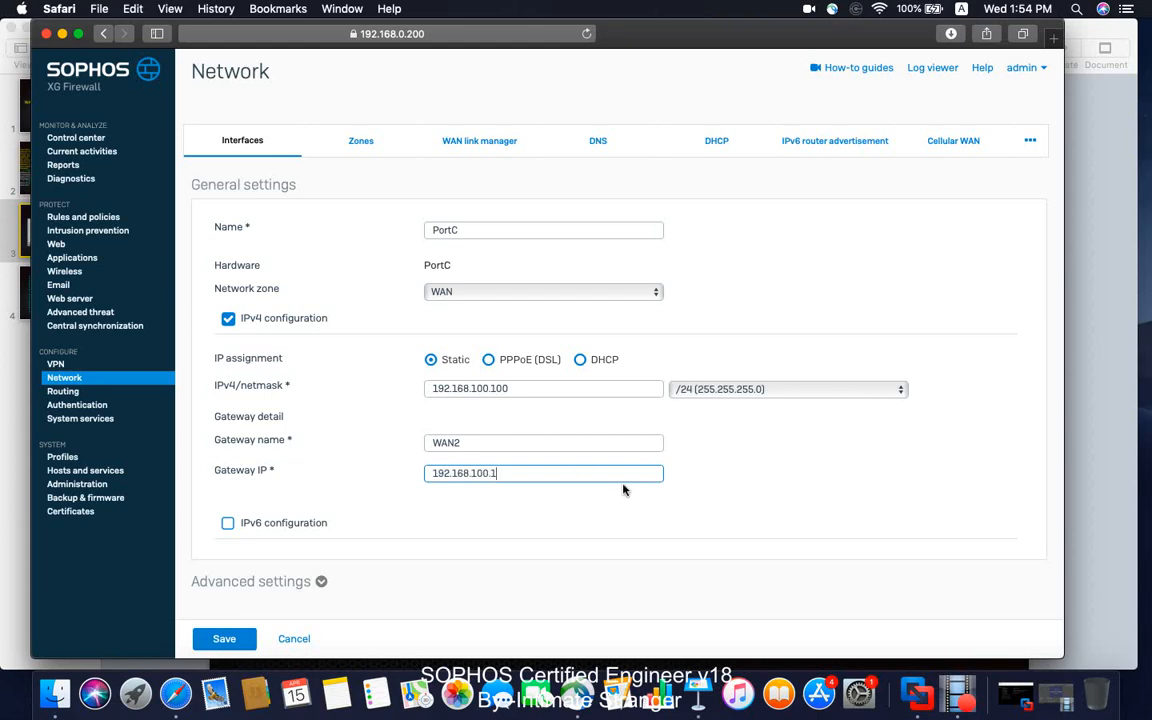
{"action": "scroll", "coordinate": [700, 446], "scroll_direction": "down", "scroll_amount": 1}
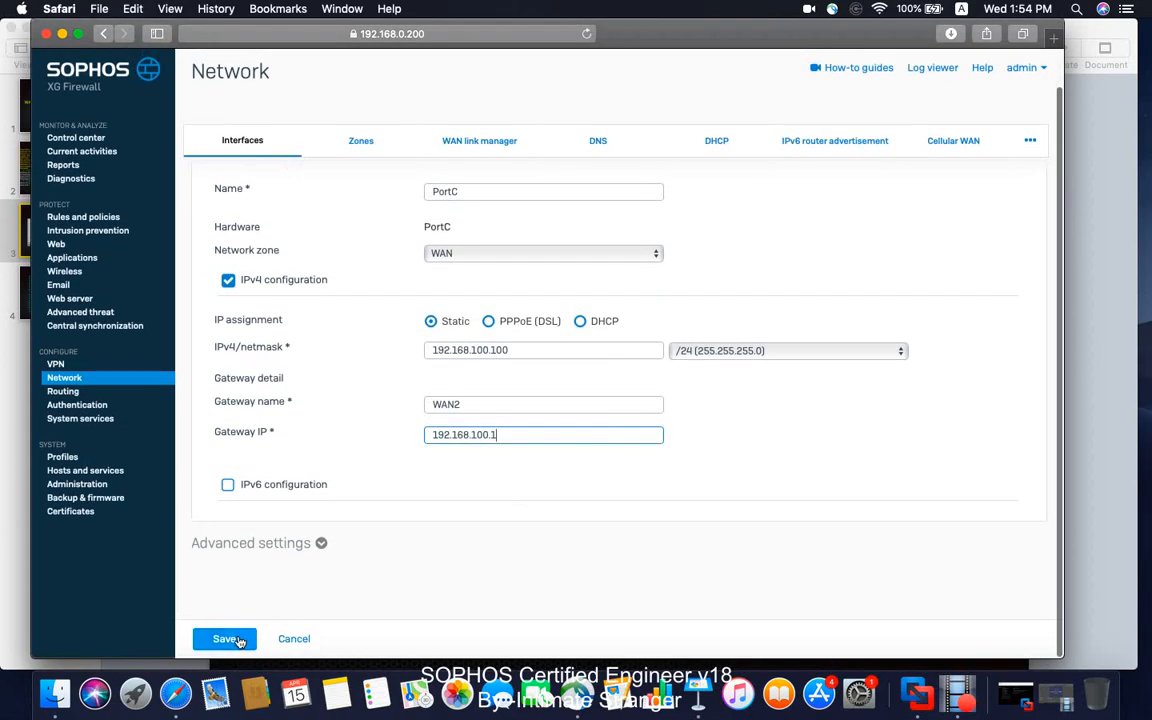
{"action": "left_click", "coordinate": [224, 634]}
{"action": "left_click", "coordinate": [532, 397]}
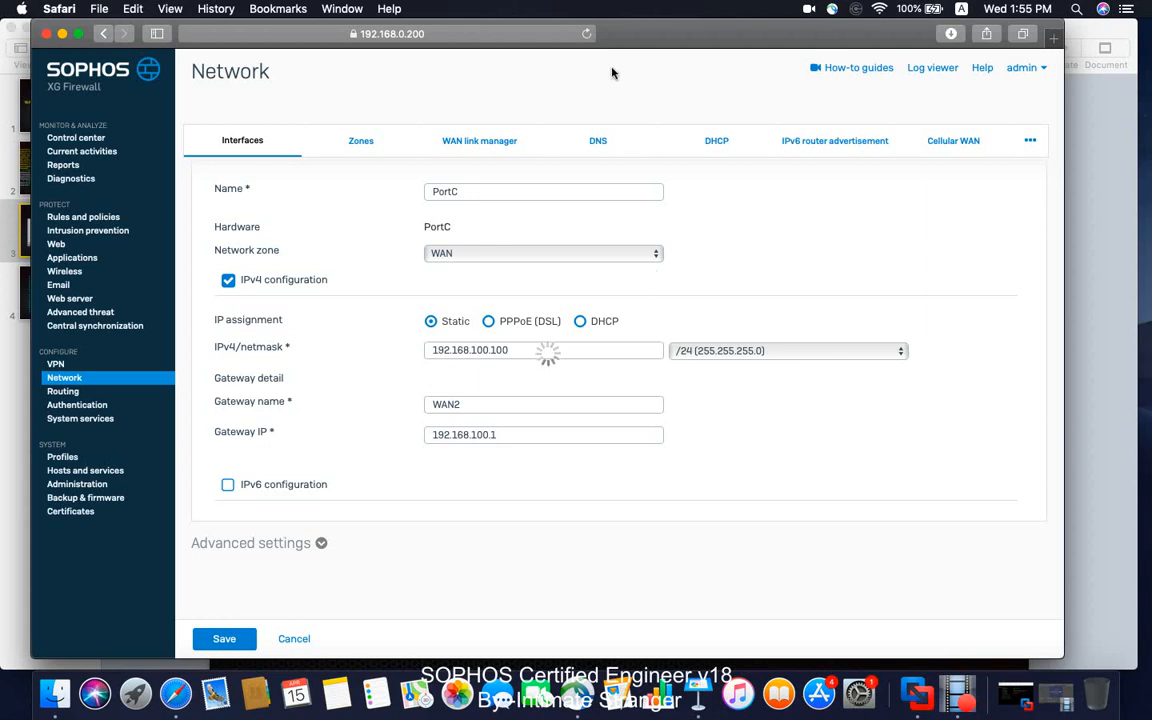
{"action": "left_click", "coordinate": [588, 34]}
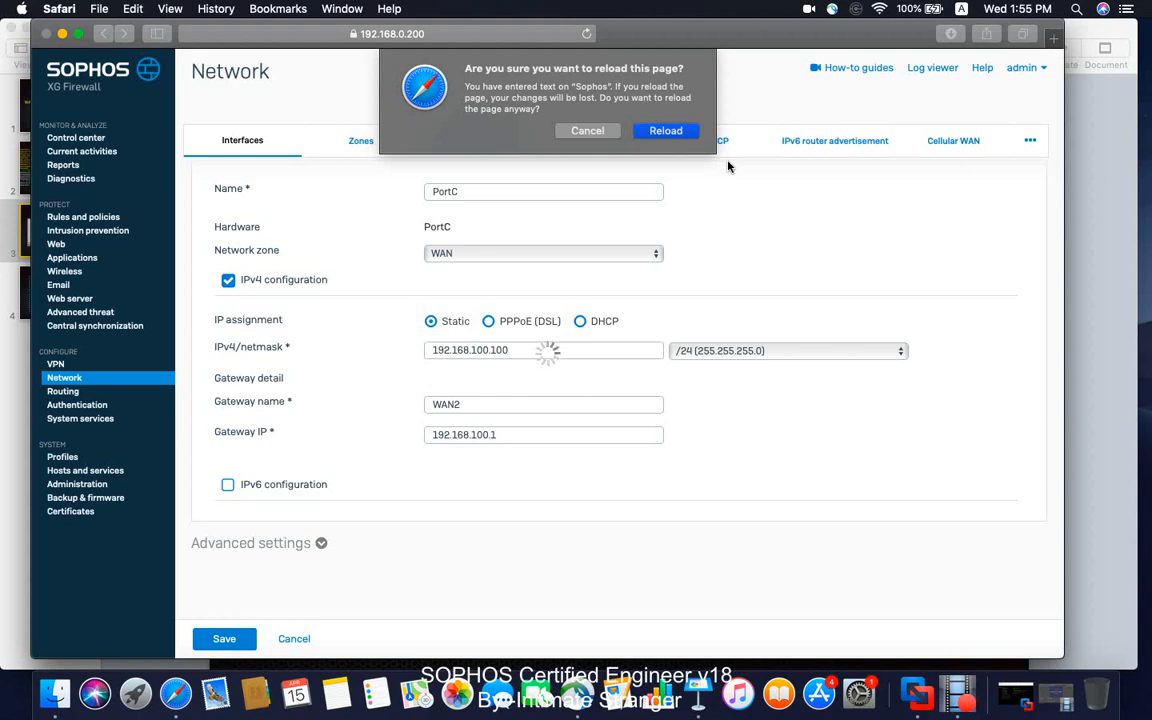
{"action": "left_click", "coordinate": [603, 131]}
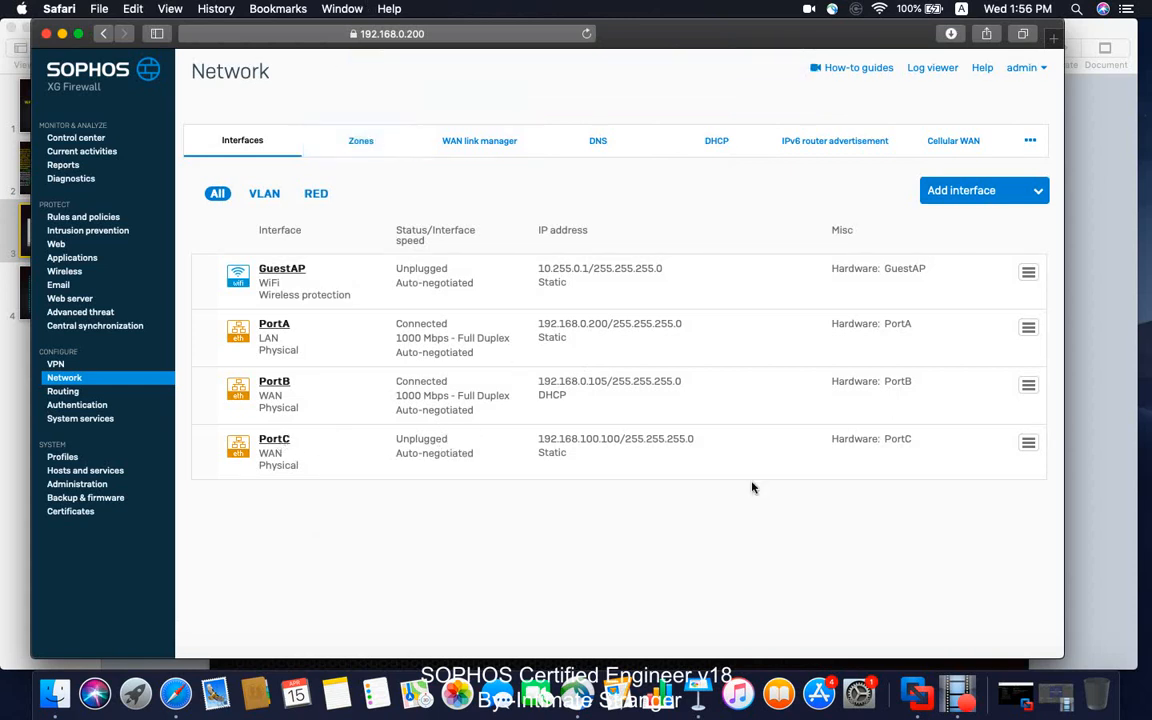
In VMware Fusion, set Network Adapter 3 of the SFVM1 virtual machine to Wi-Fi bridged networking and connect it.
{"action": "left_click", "coordinate": [958, 693]}
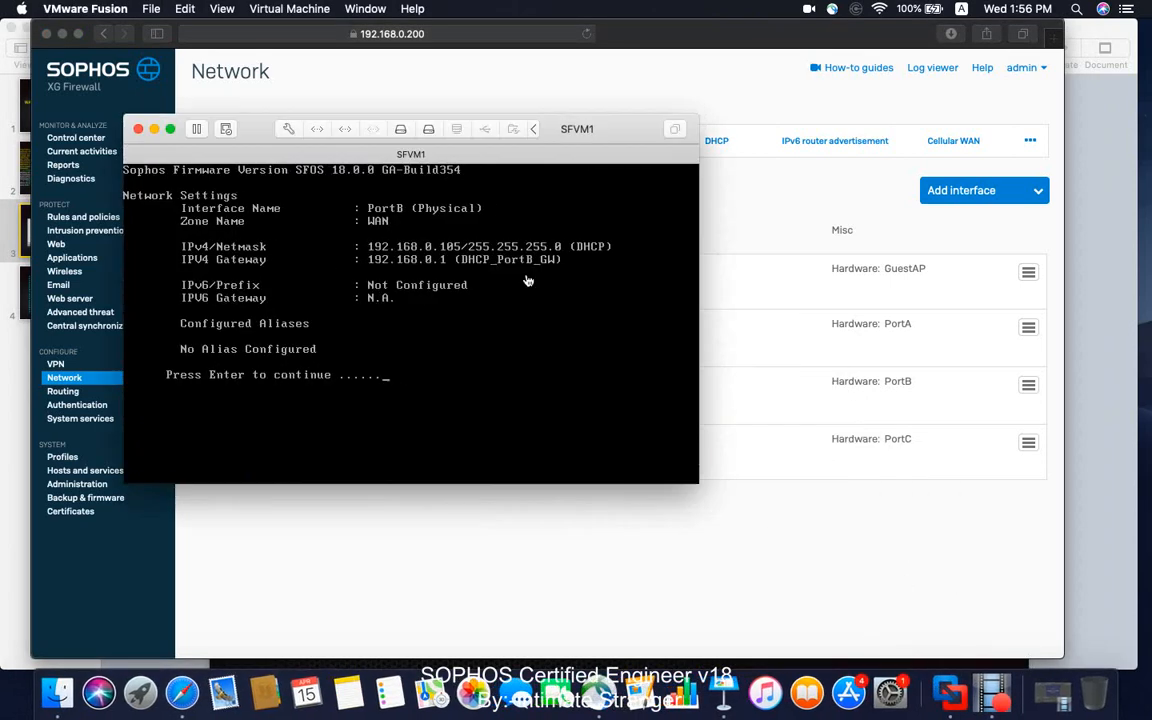
{"action": "left_click", "coordinate": [285, 8]}
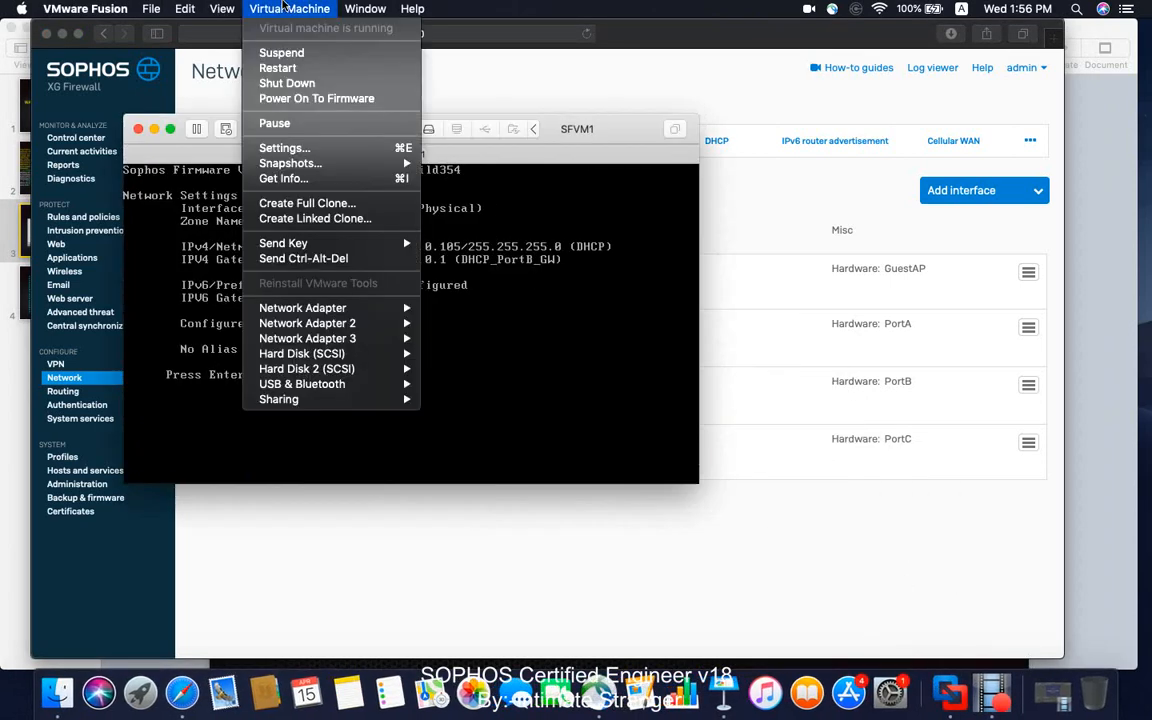
{"action": "mouse_move", "coordinate": [386, 339]}
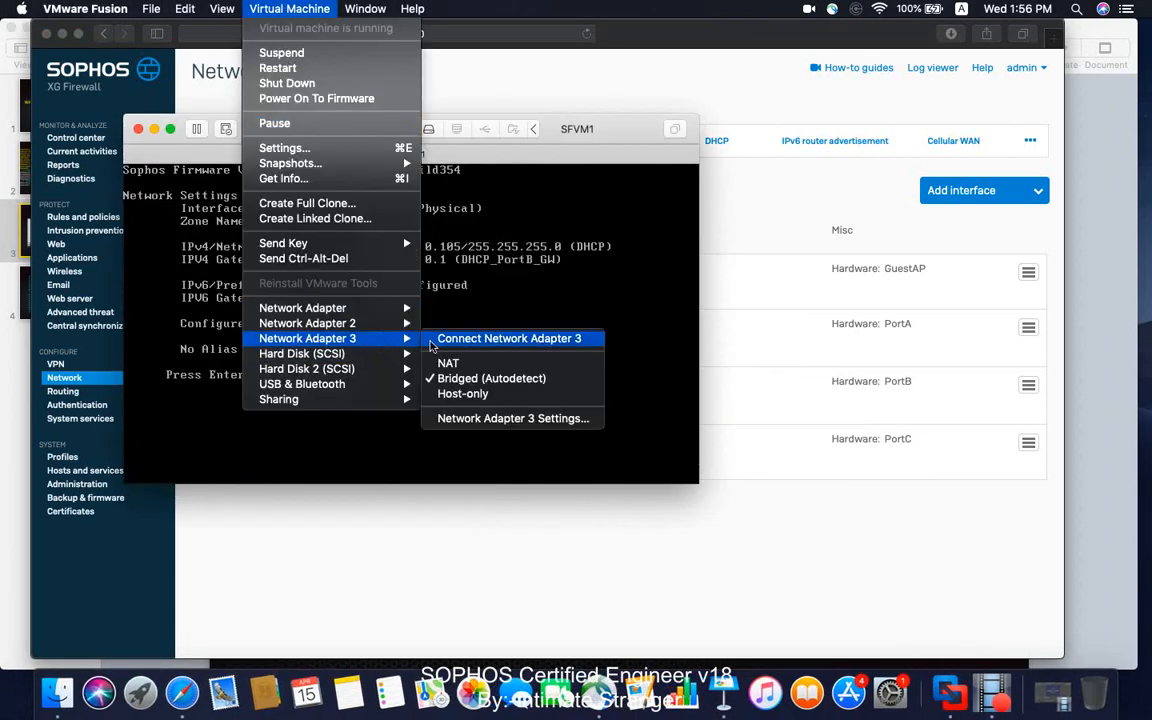
{"action": "left_click", "coordinate": [483, 420]}
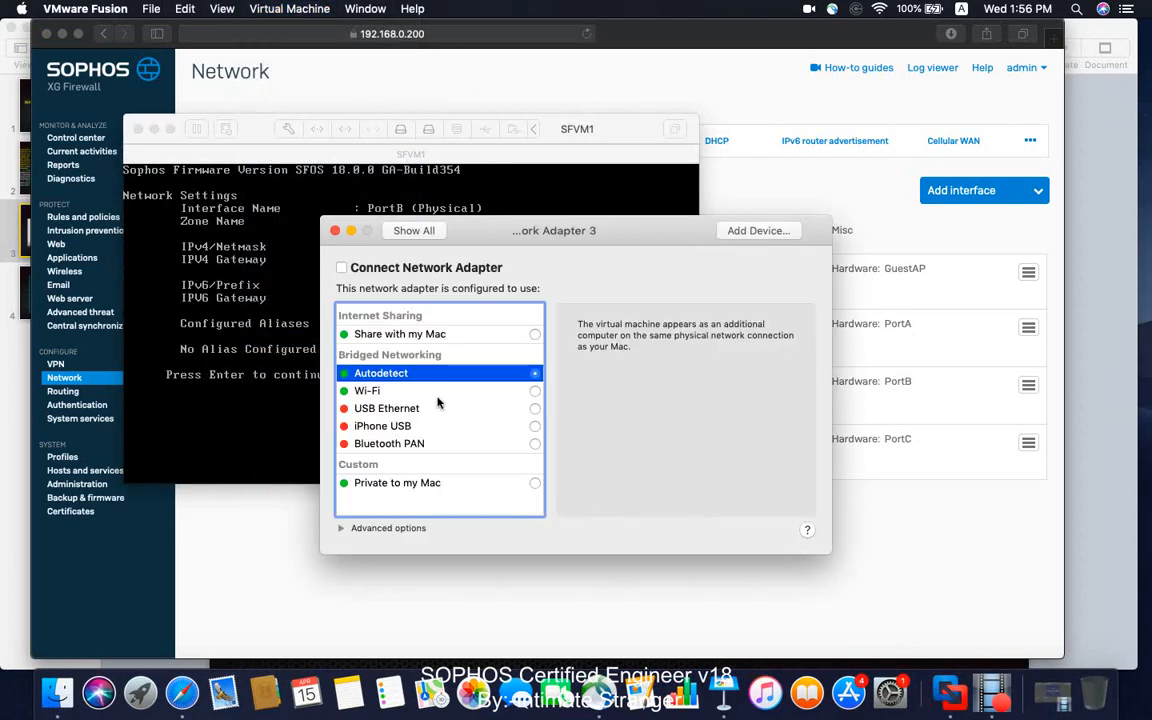
{"action": "left_click", "coordinate": [533, 390]}
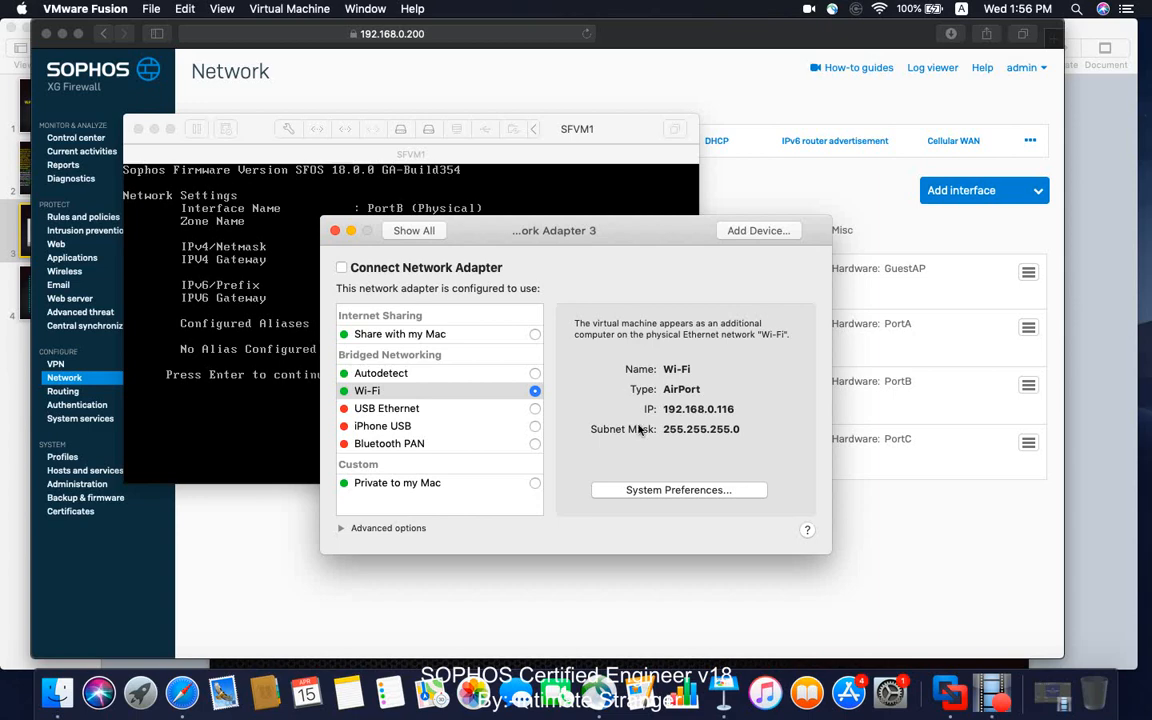
{"action": "left_click", "coordinate": [342, 268]}
{"action": "left_click", "coordinate": [335, 231]}
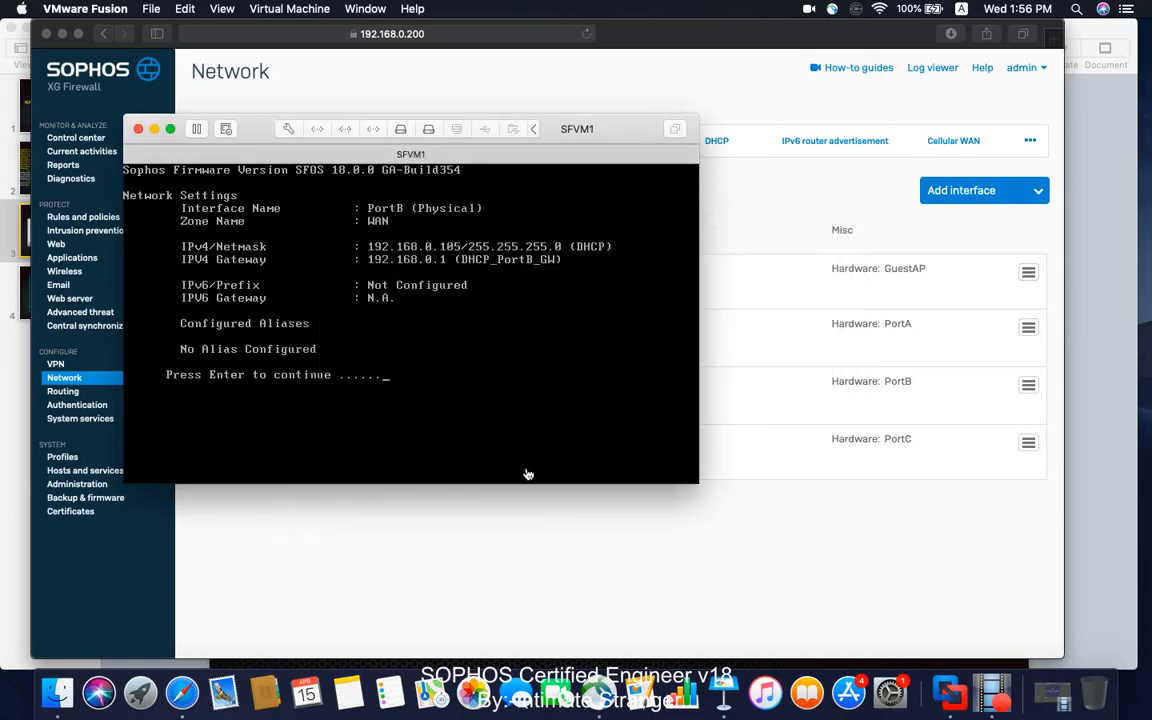
{"action": "left_click", "coordinate": [518, 537]}
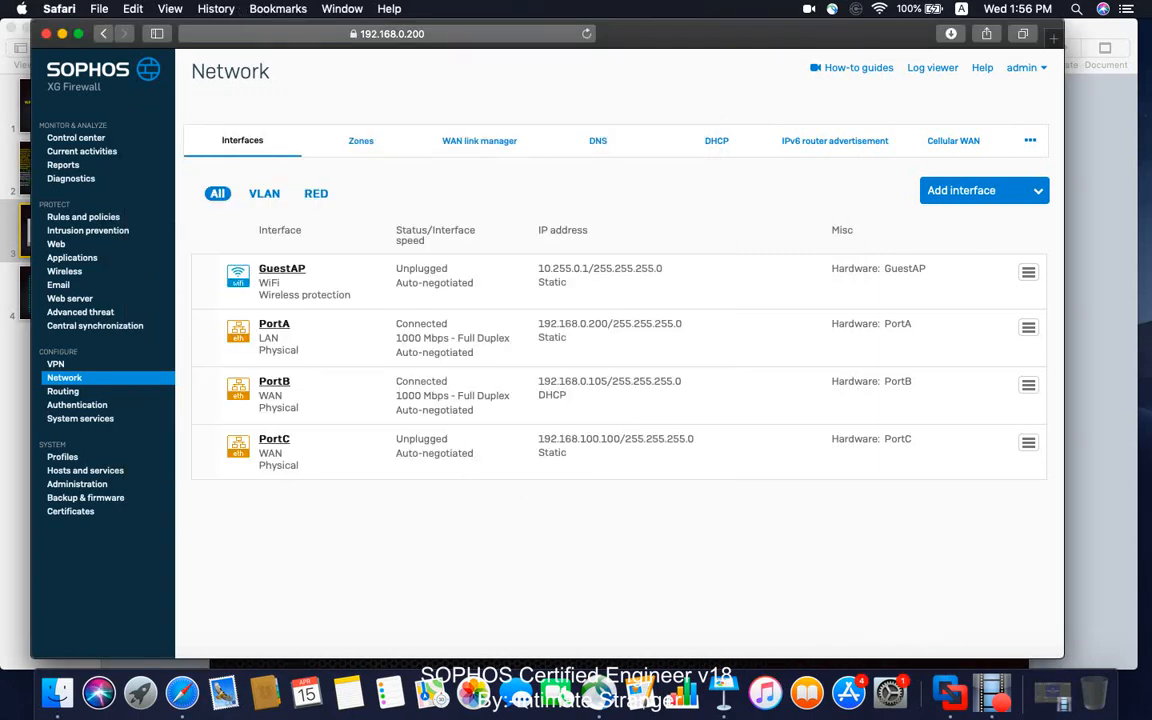
Check the connection state and bridging mode of SFVM1's Network Adapter 3 in VMware Fusion.
{"action": "left_click", "coordinate": [950, 692]}
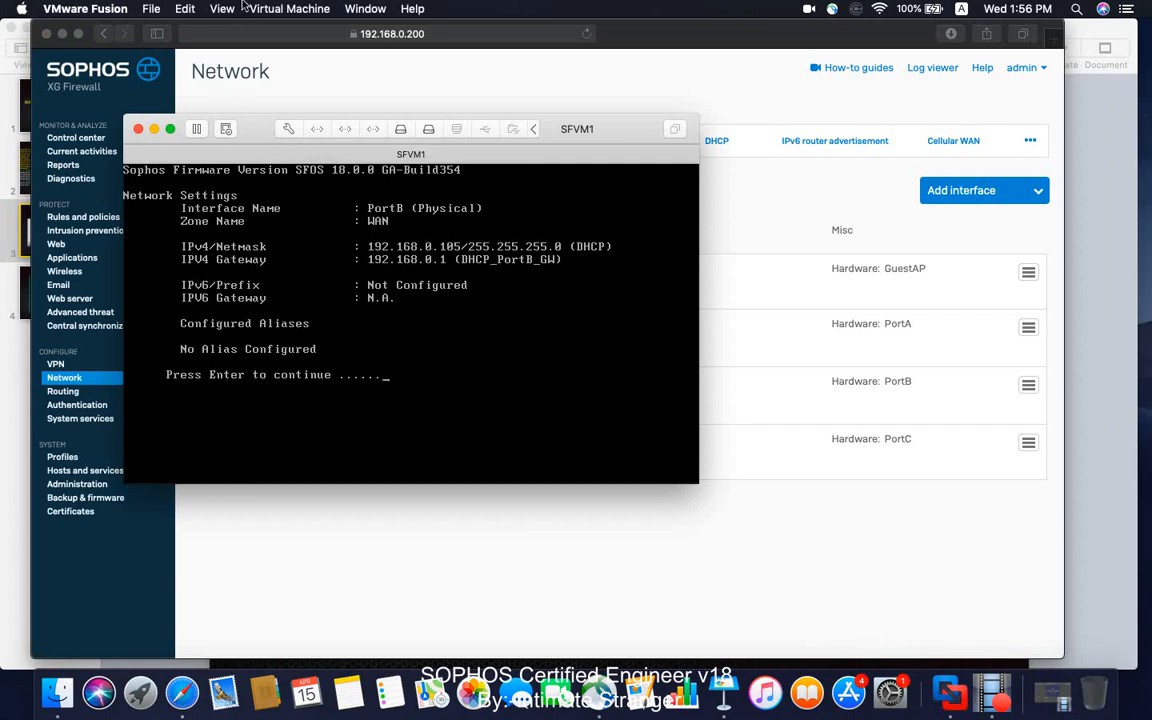
{"action": "left_click", "coordinate": [240, 8]}
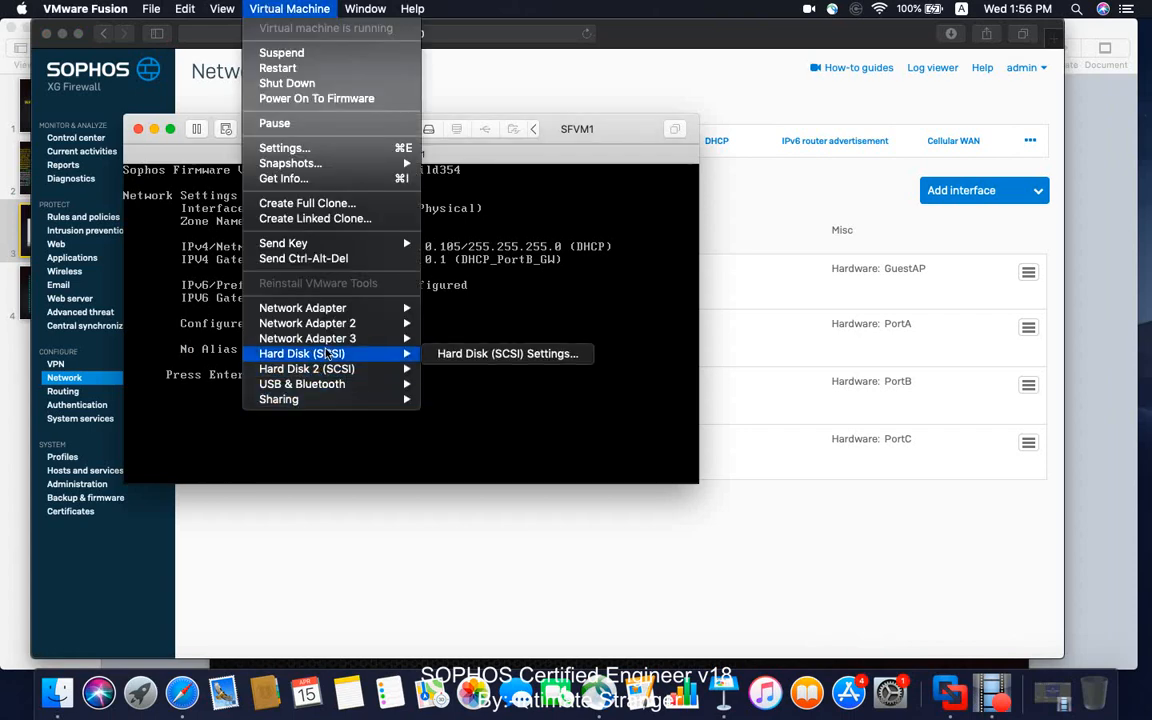
{"action": "mouse_move", "coordinate": [340, 338]}
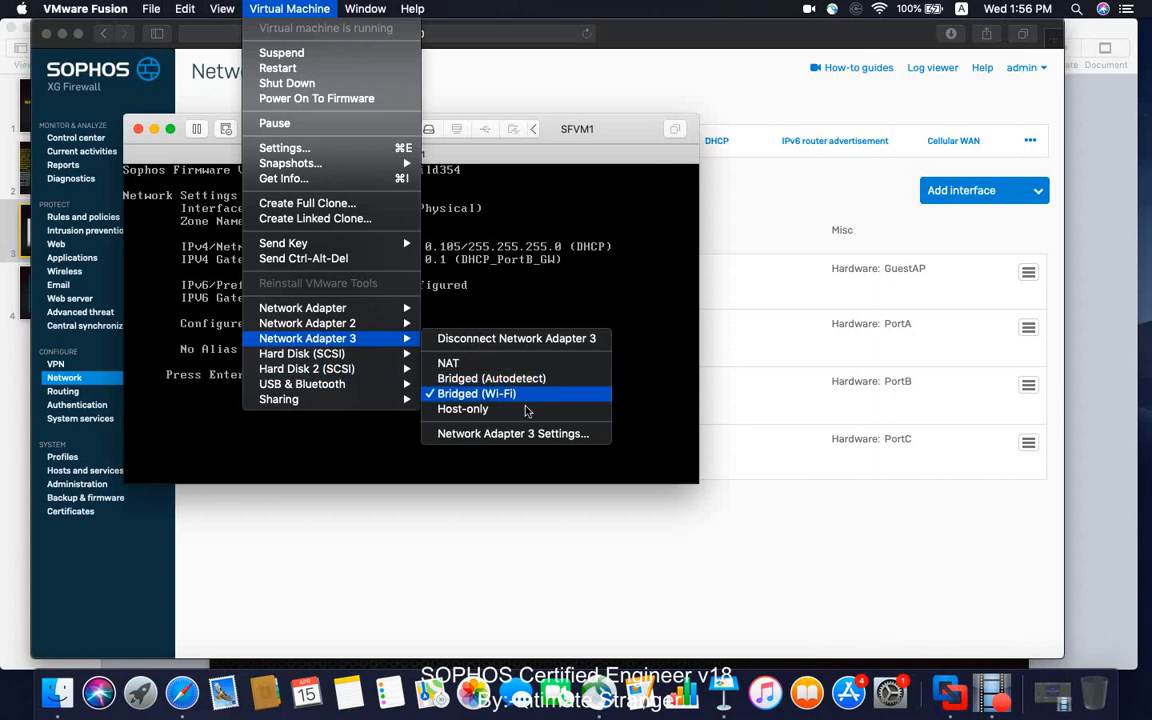
{"action": "left_click", "coordinate": [476, 522]}
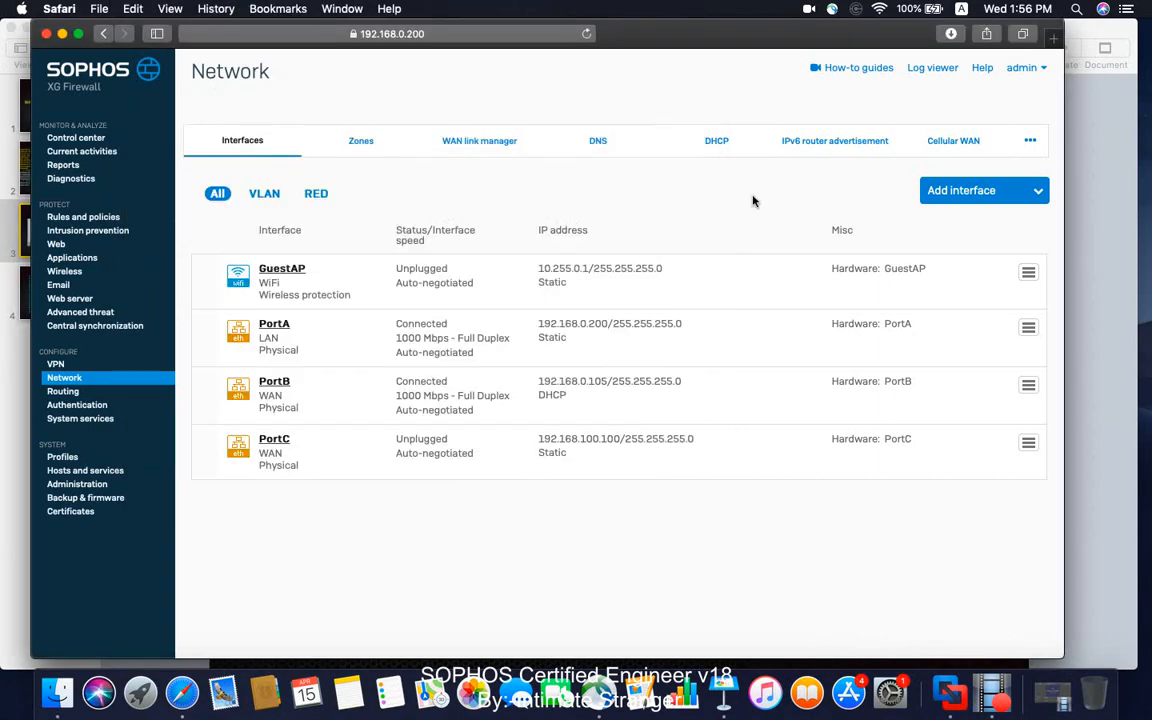
Reload the firewall console in Safari and check PortC's interface status and the WAN link manager gateways.
{"action": "left_click", "coordinate": [586, 33]}
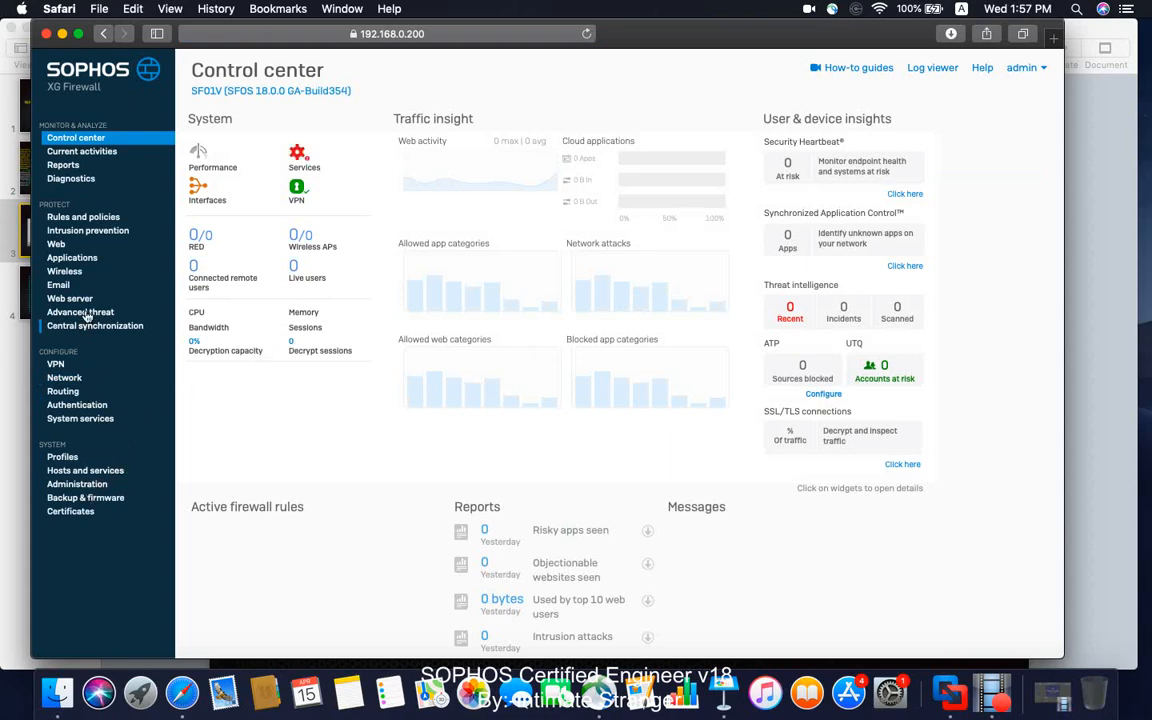
{"action": "left_click", "coordinate": [70, 378]}
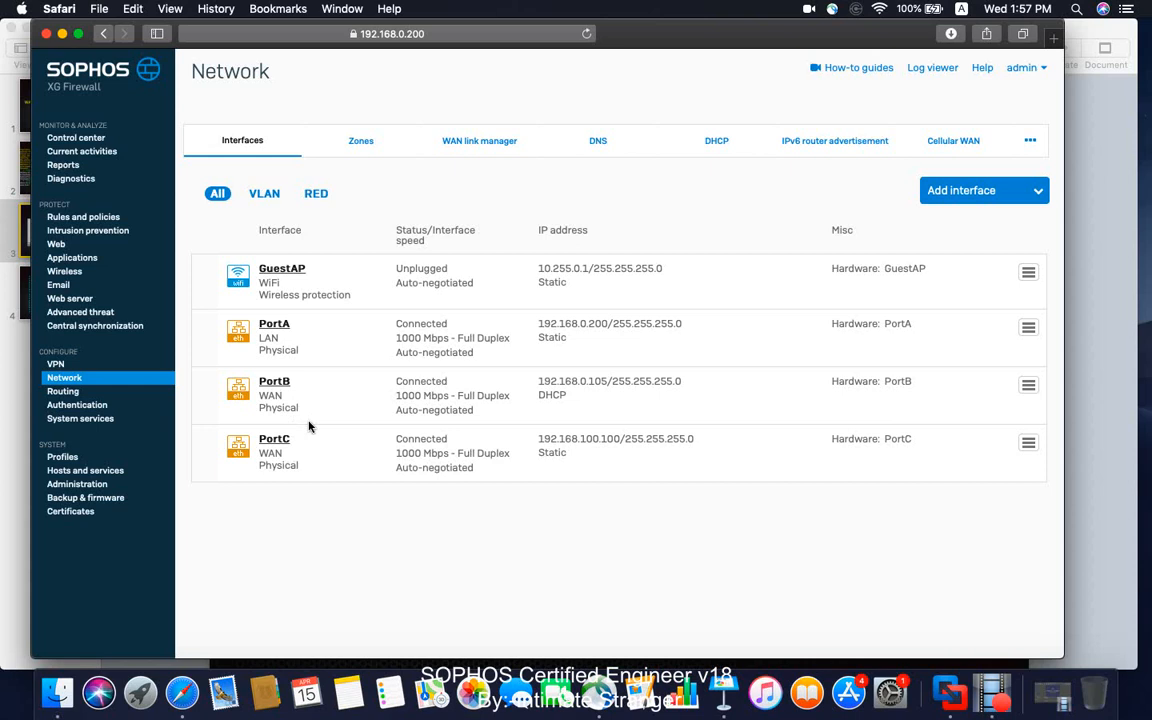
{"action": "left_click", "coordinate": [490, 145]}
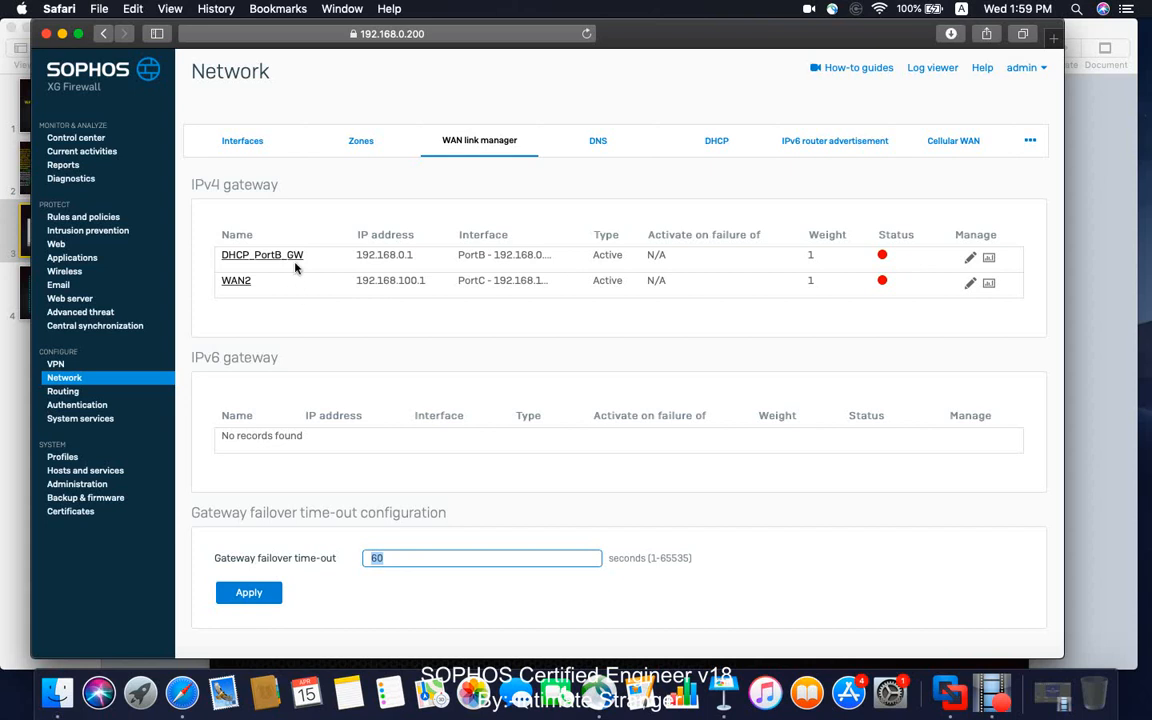
Examine the link weight and traffic percentage formulas on slide 4 of the Load Balancing Keynote presentation alongside the firewall's gateway list.
{"action": "left_click", "coordinate": [725, 690]}
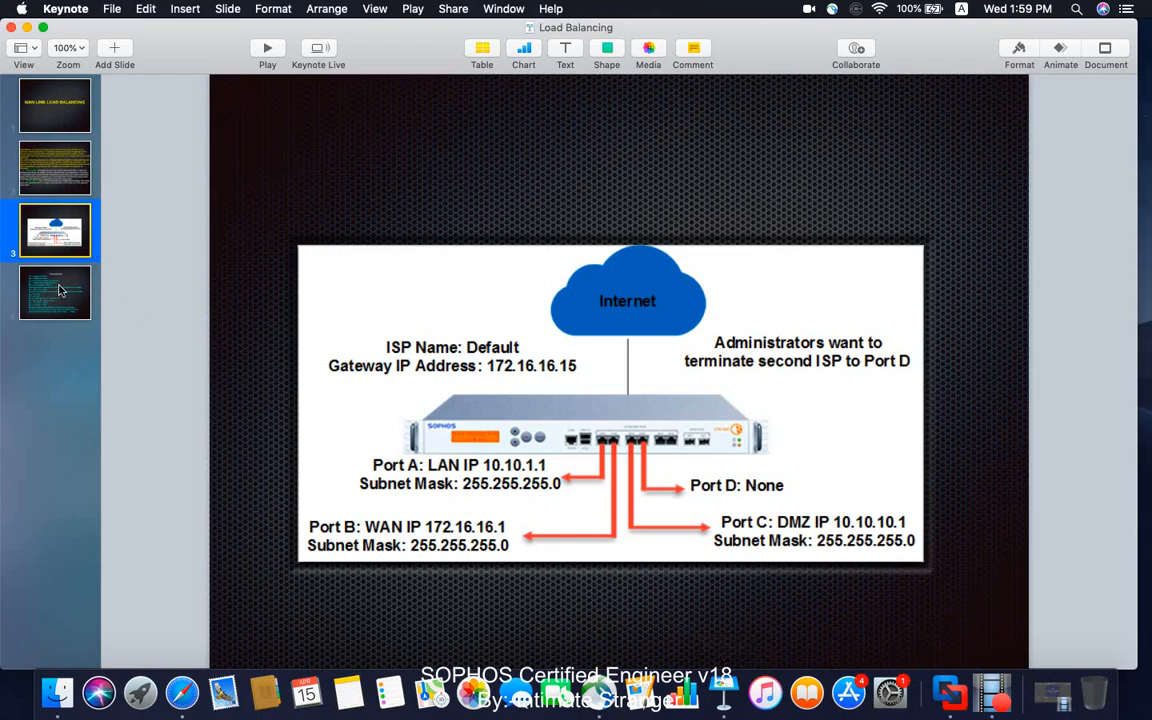
{"action": "left_click", "coordinate": [58, 290]}
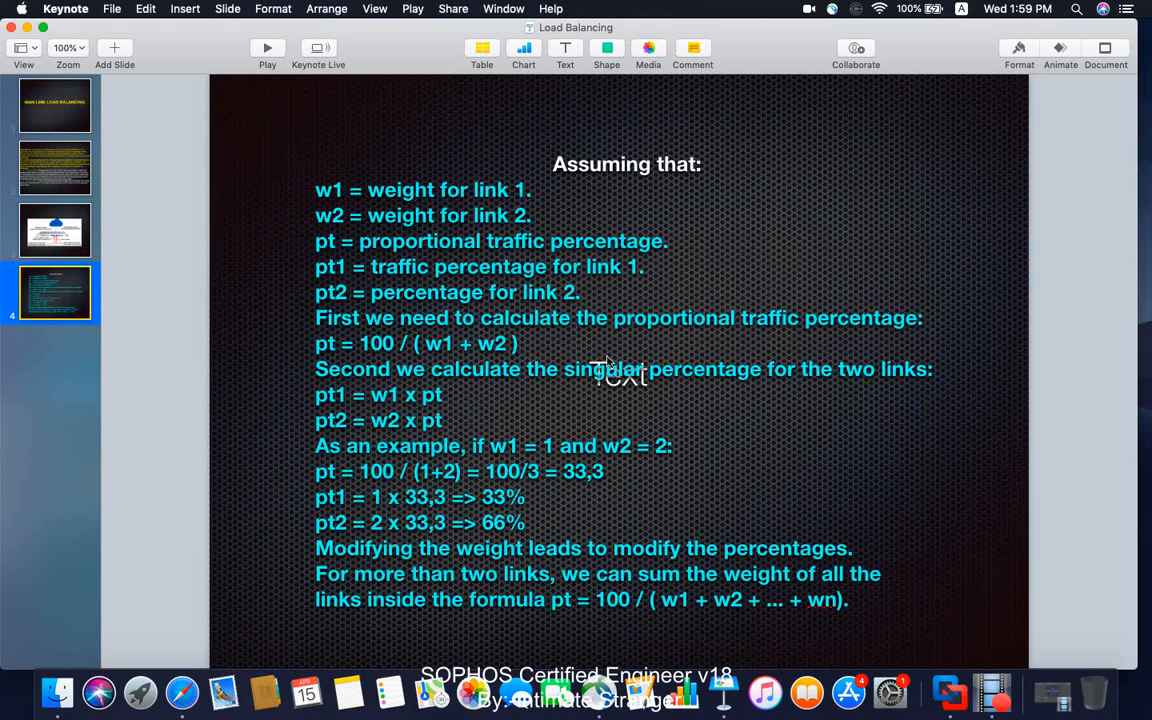
{"action": "left_click", "coordinate": [182, 692]}
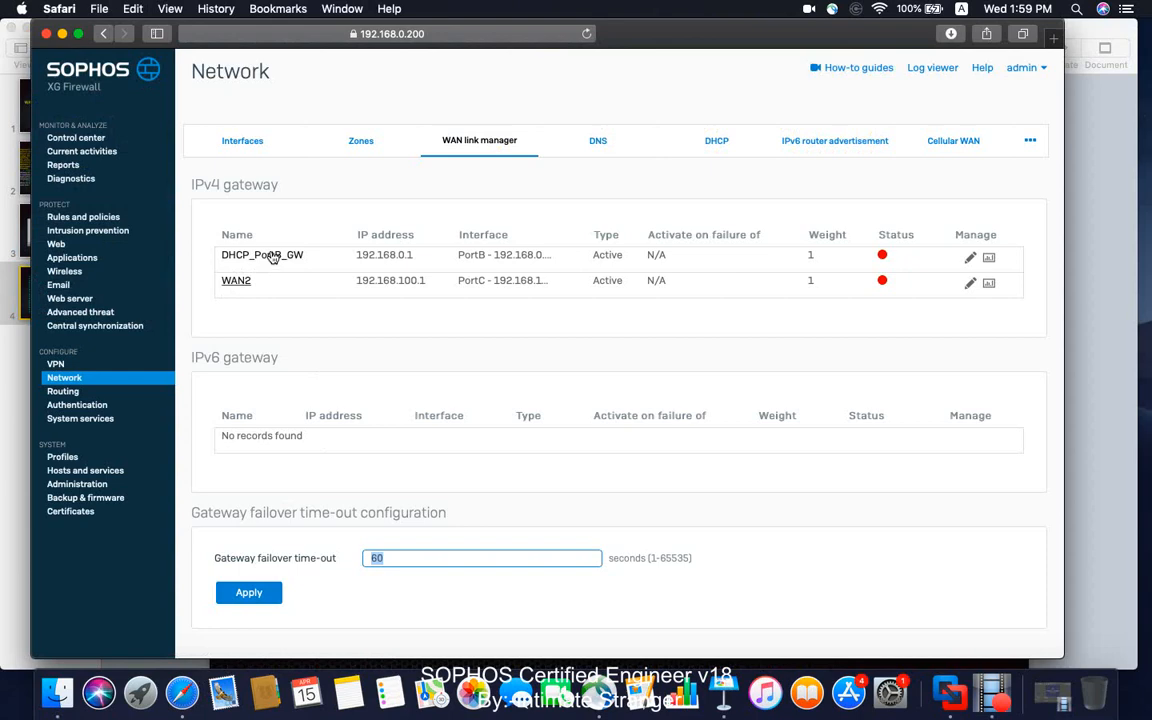
{"action": "left_click", "coordinate": [17, 390]}
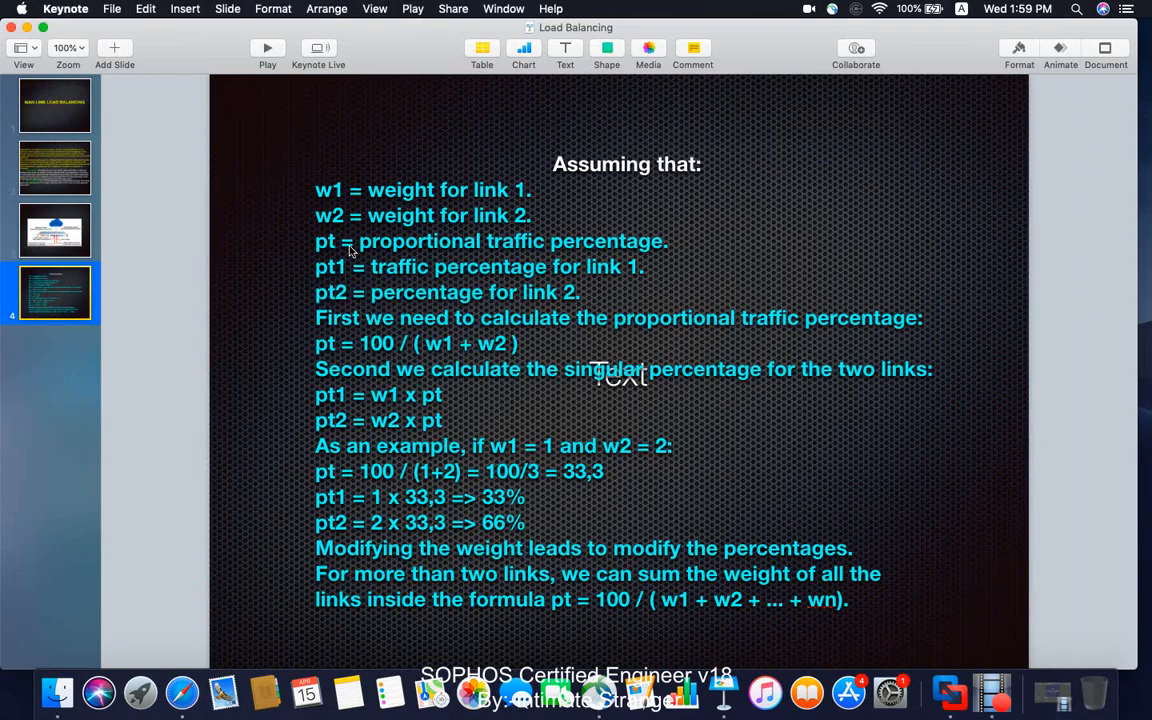
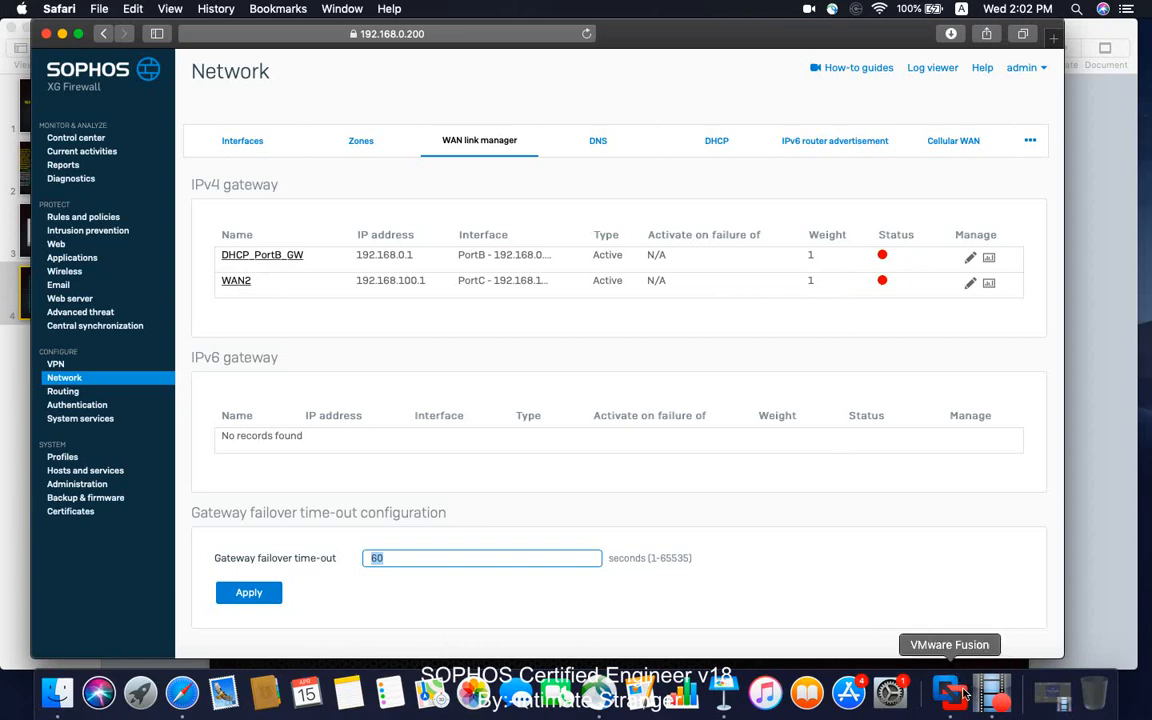
Consult the weight formula slide in Keynote, return to the firewall console in Safari and set the WAN2 gateway's weight to 2.
{"action": "left_click", "coordinate": [723, 693]}
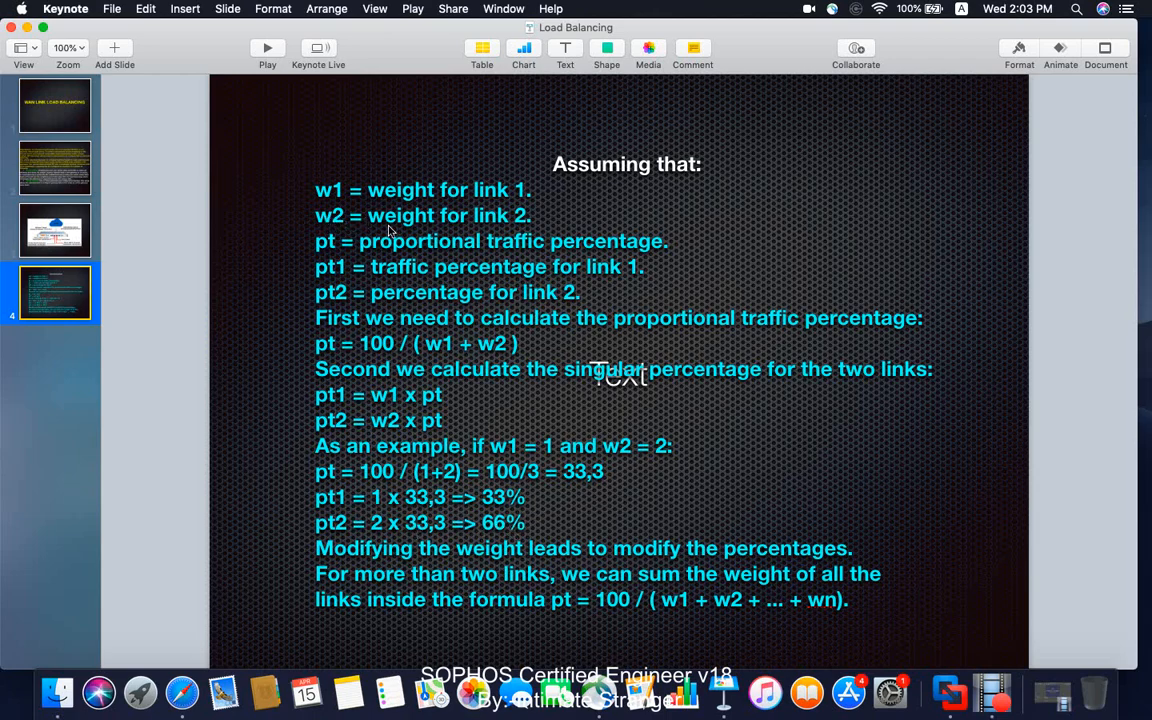
{"action": "left_click", "coordinate": [182, 692]}
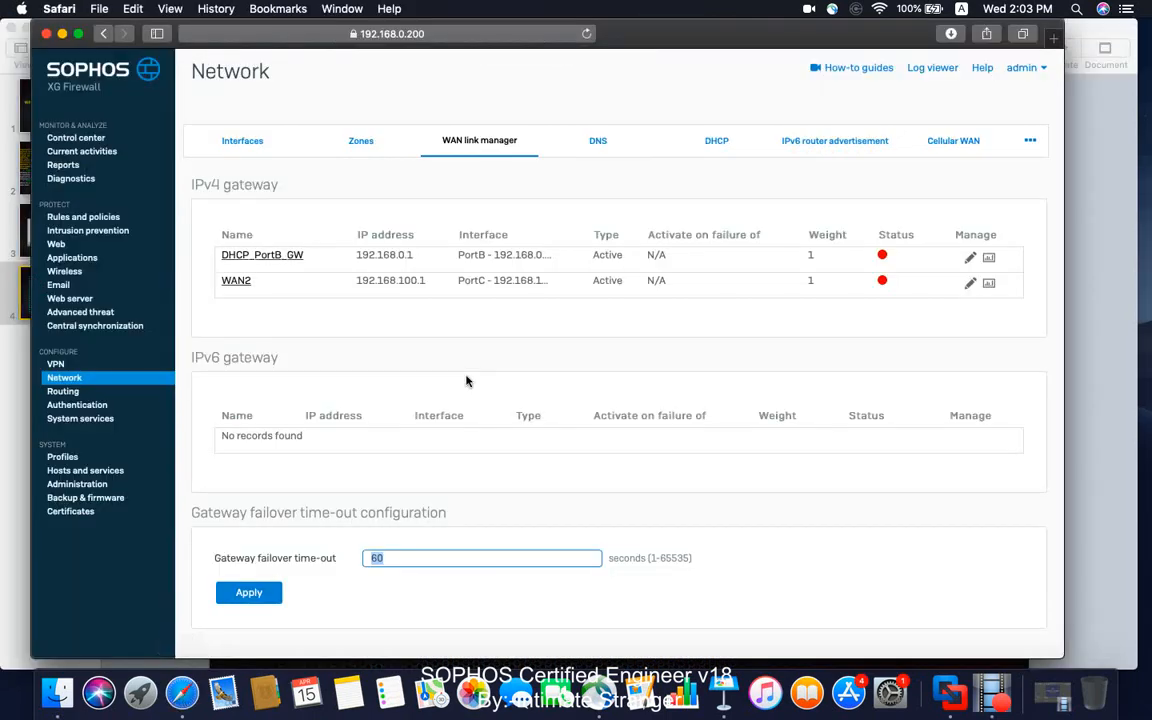
{"action": "left_click", "coordinate": [240, 282]}
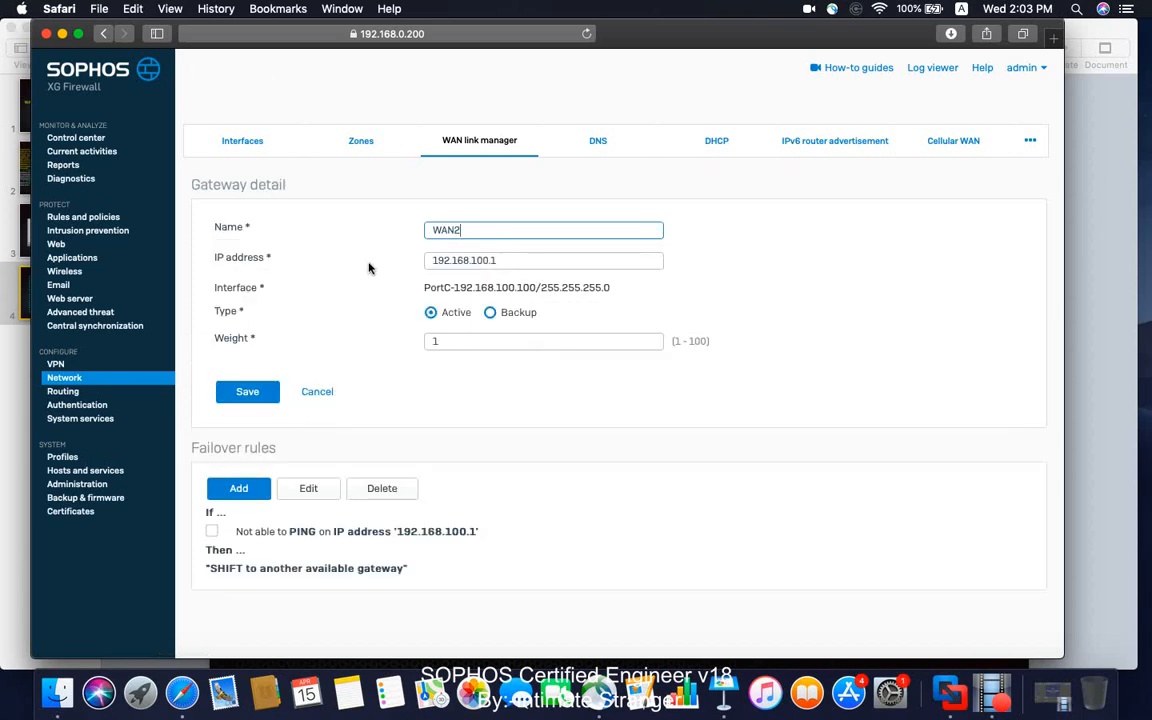
{"action": "double_click", "coordinate": [440, 340]}
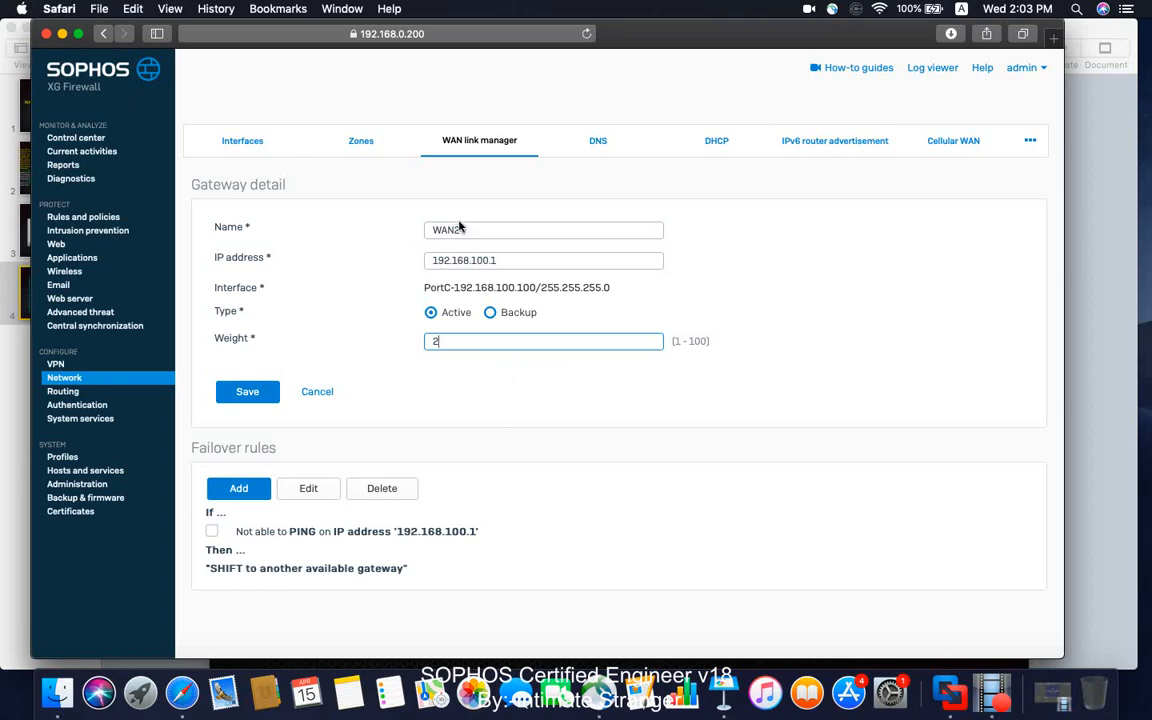
{"action": "left_click", "coordinate": [250, 391]}
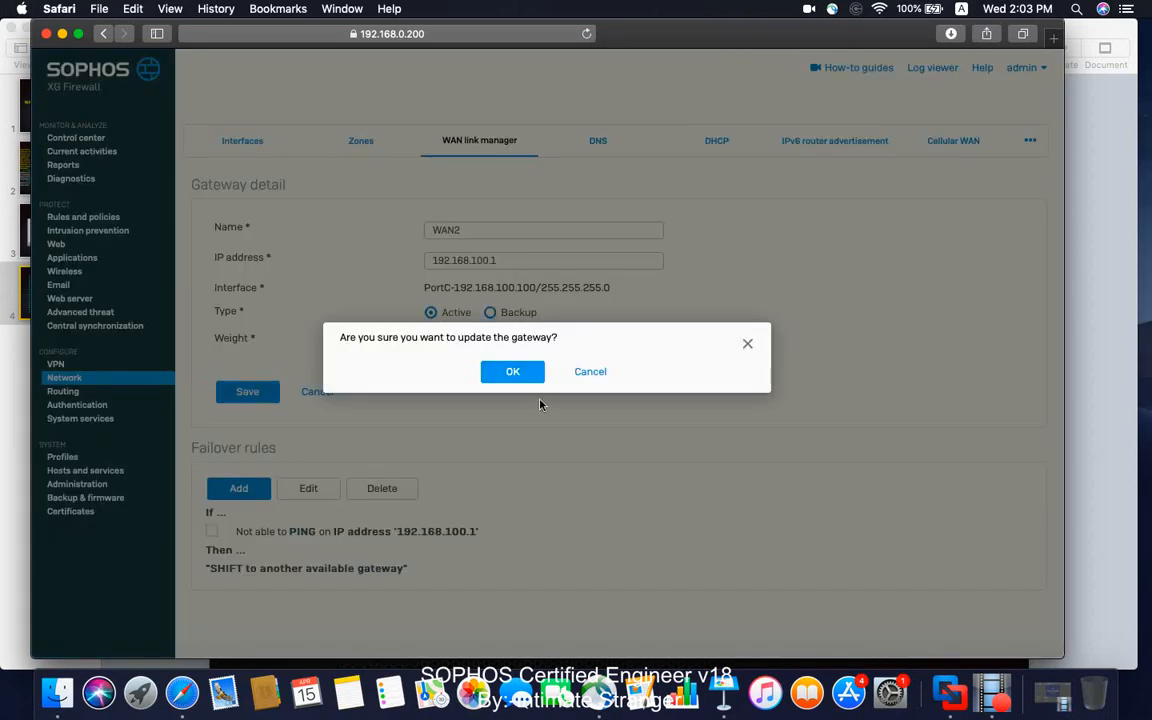
{"action": "left_click", "coordinate": [518, 372]}
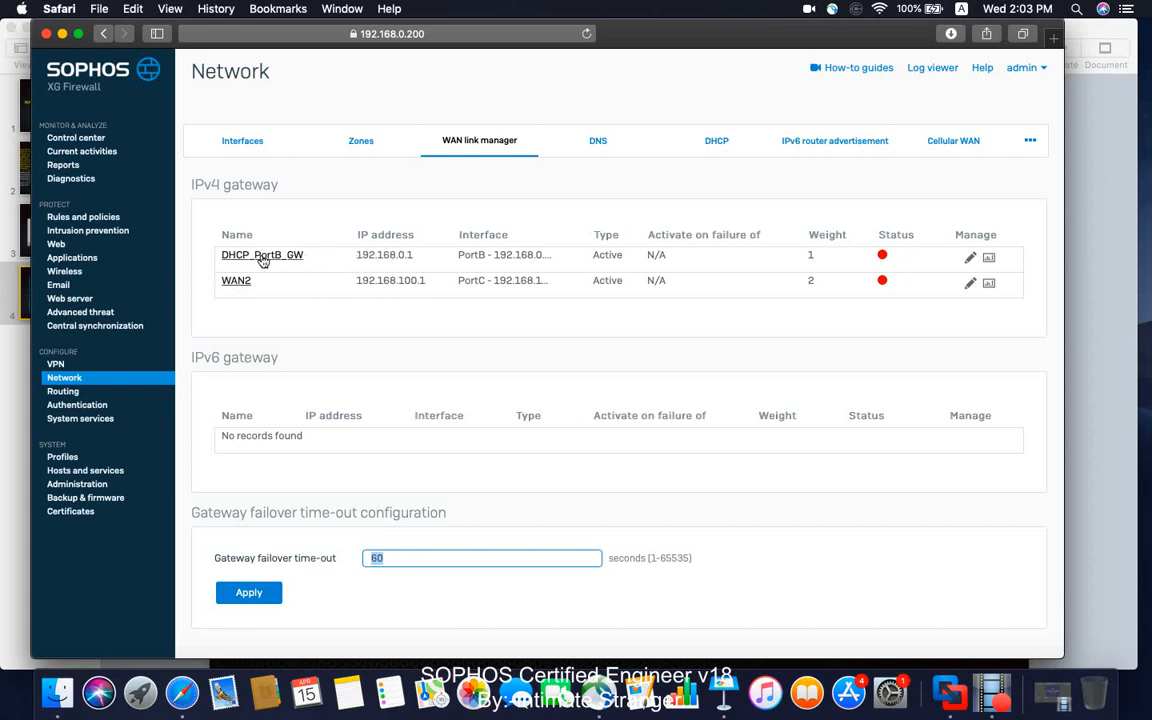
Rename the DHCP_PortB_GW gateway as WAN1 and save the gateway update.
{"action": "left_click", "coordinate": [296, 263]}
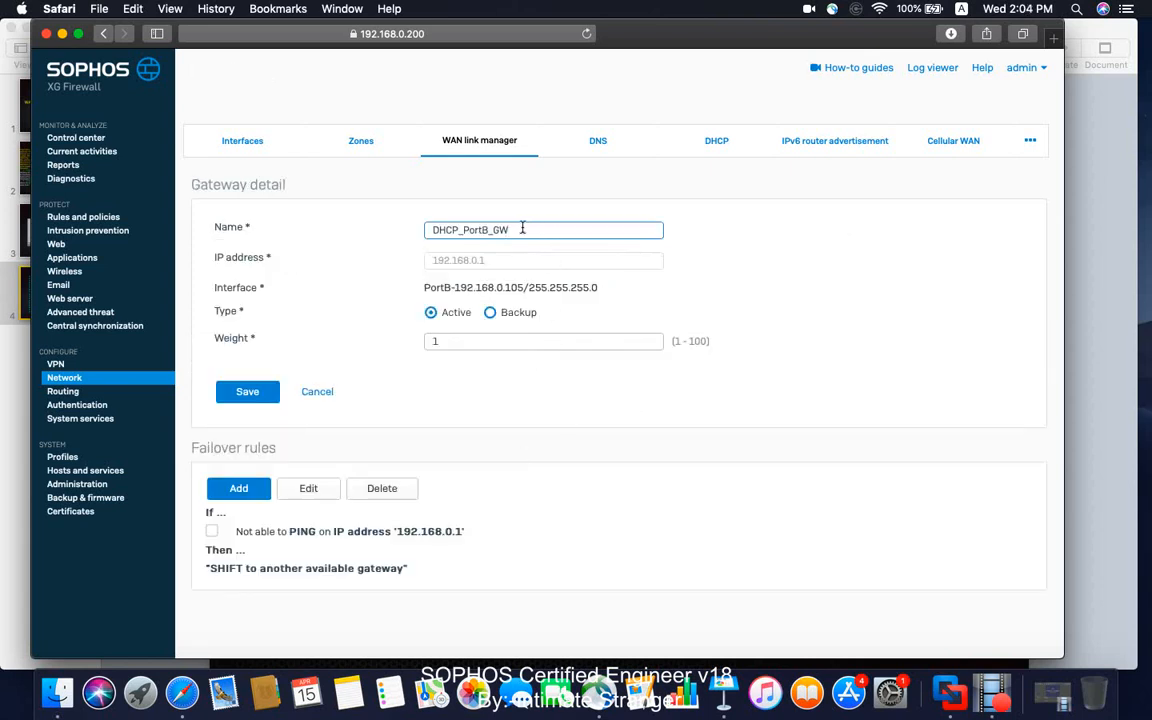
{"action": "left_click_drag", "start_coordinate": [522, 229], "coordinate": [401, 229]}
{"action": "type", "text": "WAN1"}
{"action": "left_click", "coordinate": [248, 391]}
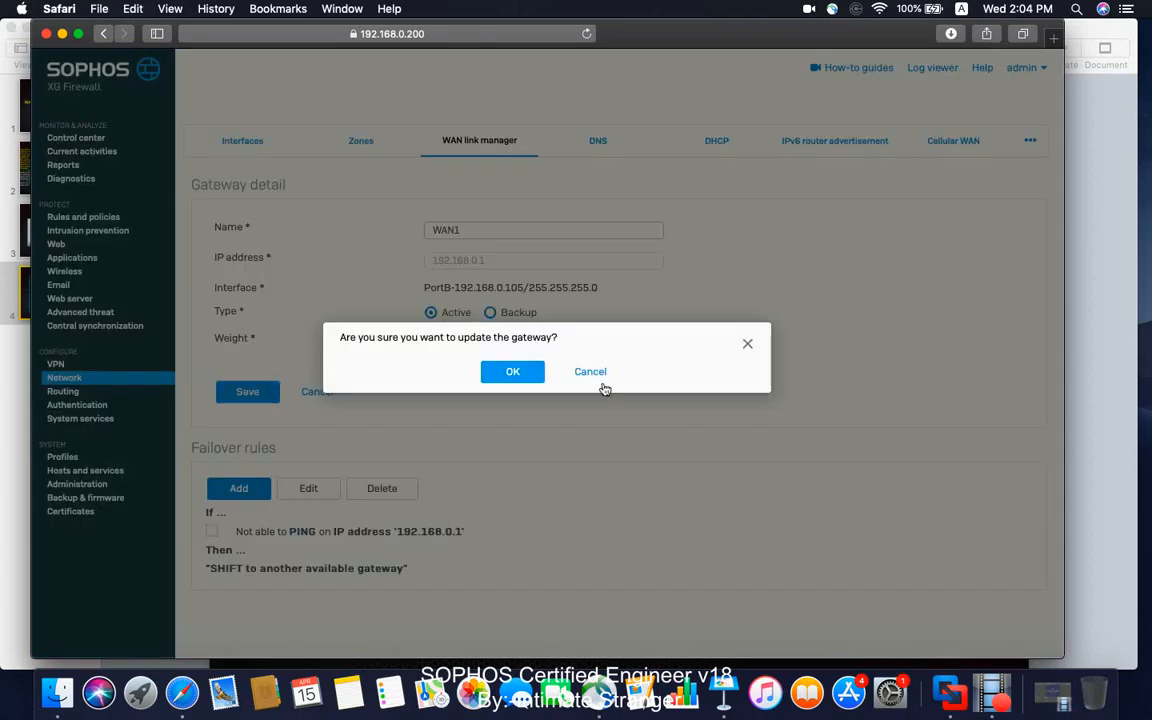
{"action": "left_click", "coordinate": [538, 379]}
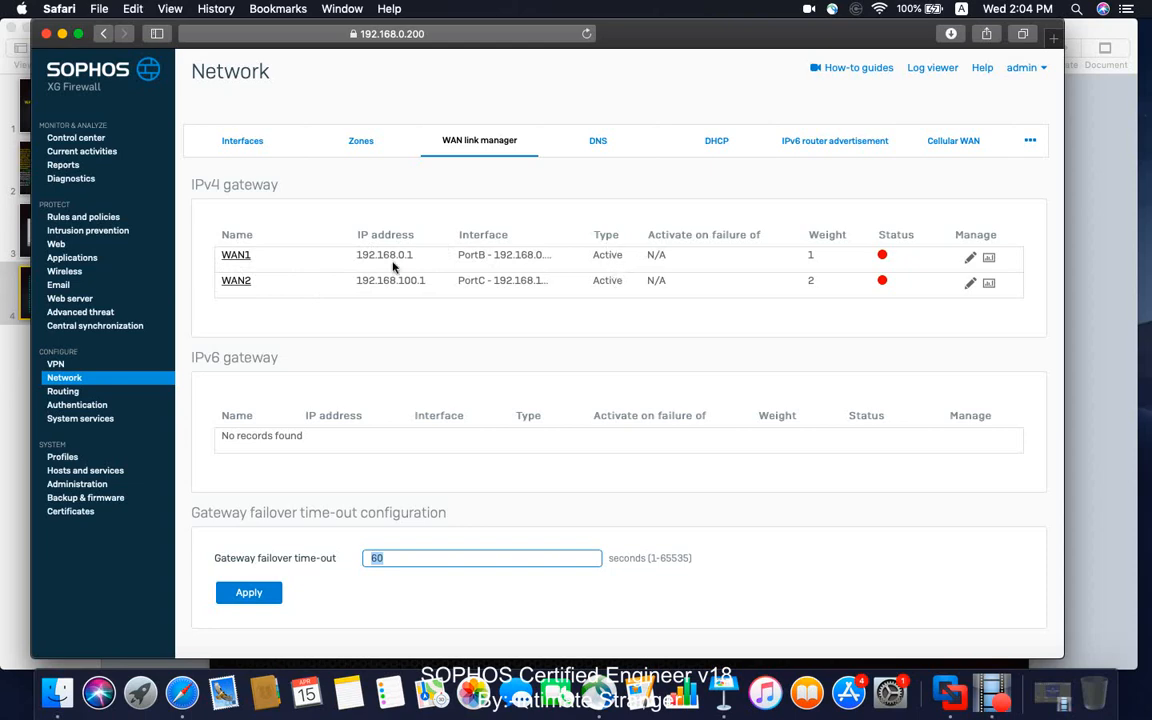
Try to make WAN1 a backup gateway that activates if the WAN2 active gateway fails.
{"action": "left_click", "coordinate": [234, 256]}
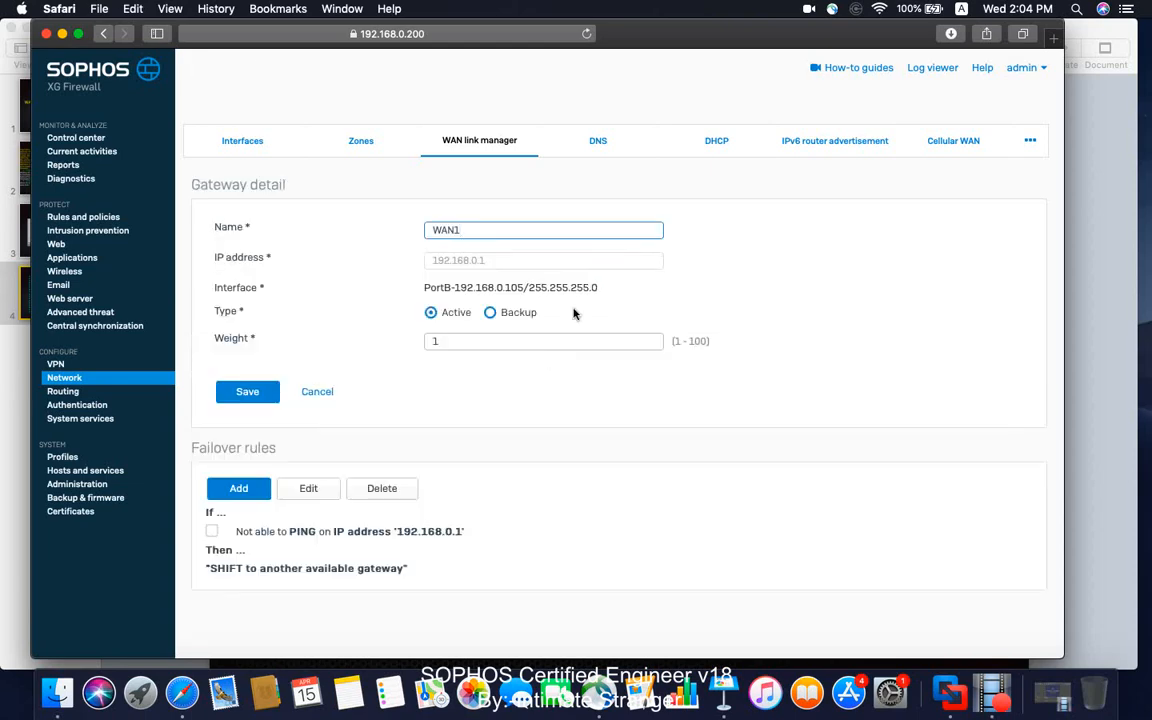
{"action": "left_click", "coordinate": [490, 313]}
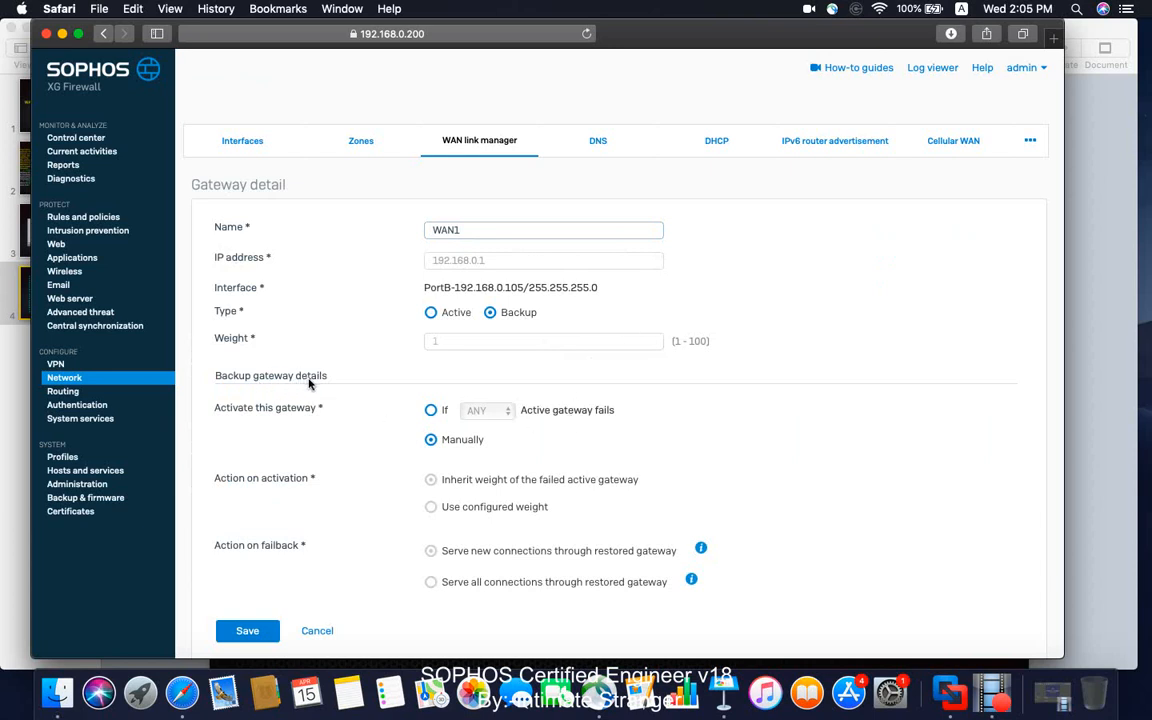
{"action": "scroll", "coordinate": [345, 443], "scroll_direction": "down", "scroll_amount": 3}
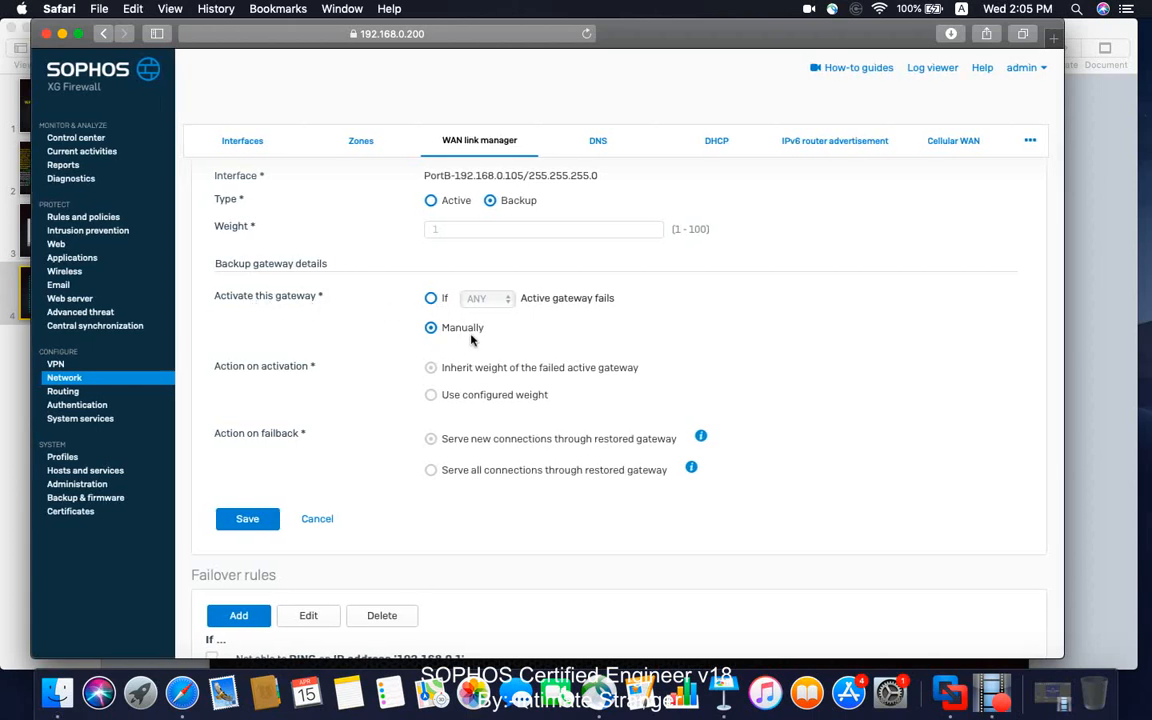
{"action": "left_click", "coordinate": [431, 298]}
{"action": "left_click", "coordinate": [507, 299]}
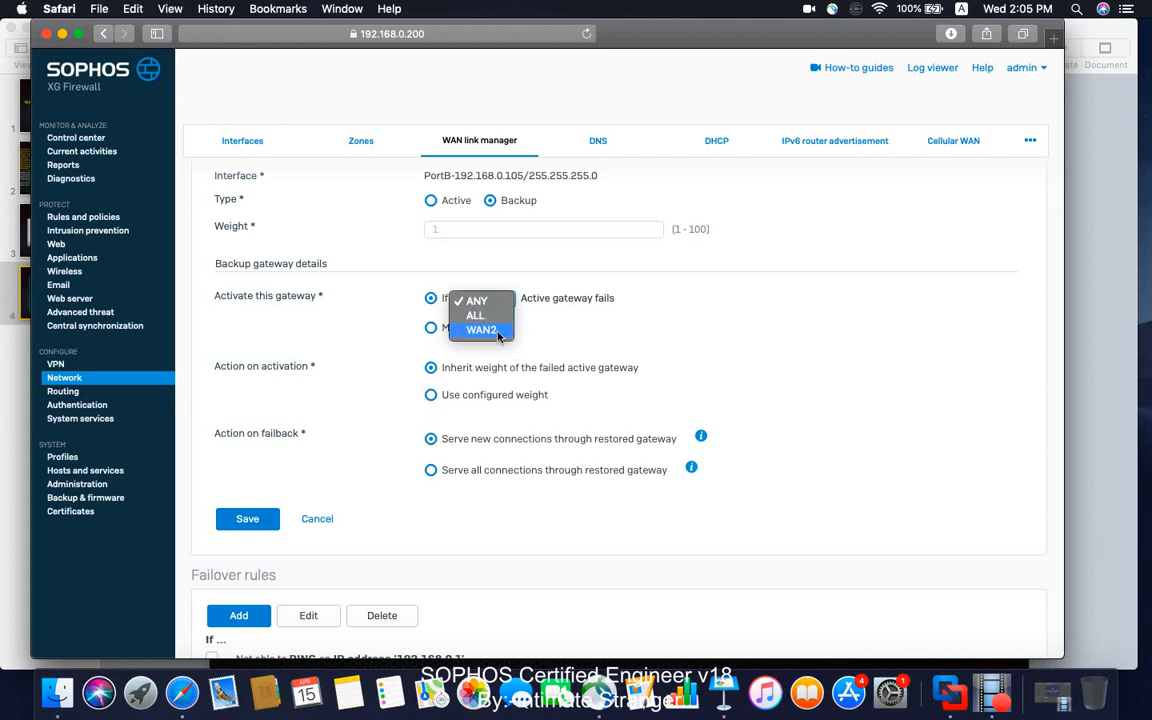
{"action": "left_click", "coordinate": [495, 329]}
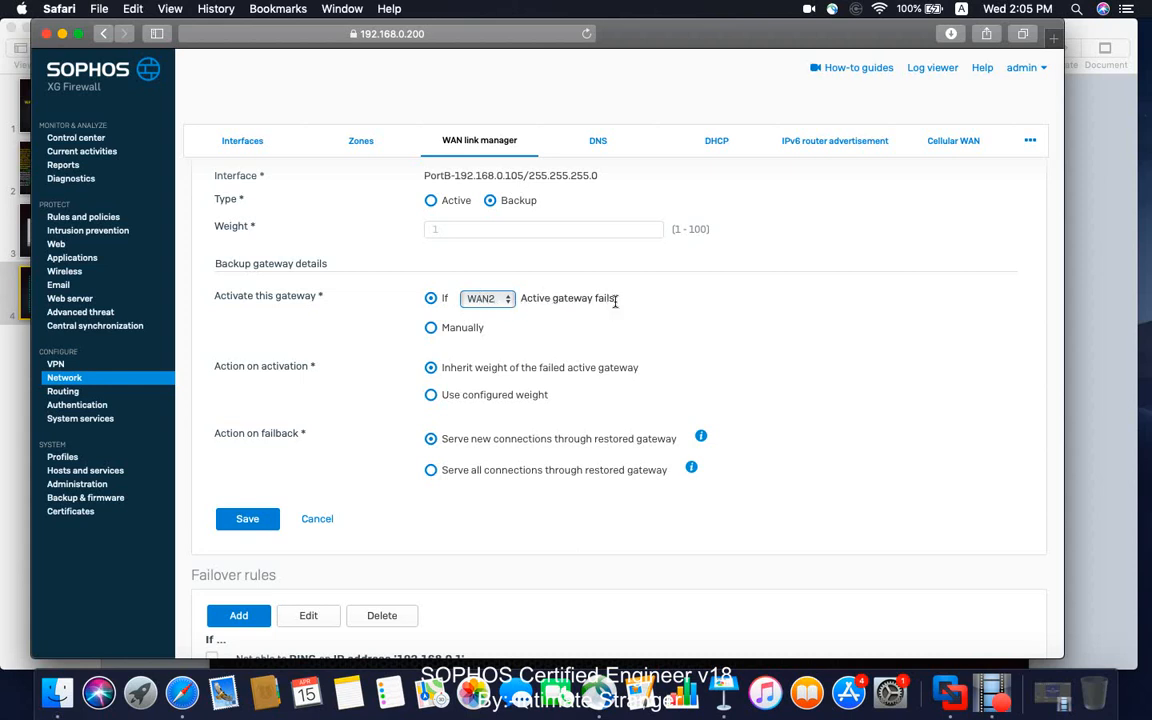
Compare the conditional and manual activation options for the WAN1 backup gateway and read the explanations of both failback actions.
{"action": "left_click", "coordinate": [508, 299]}
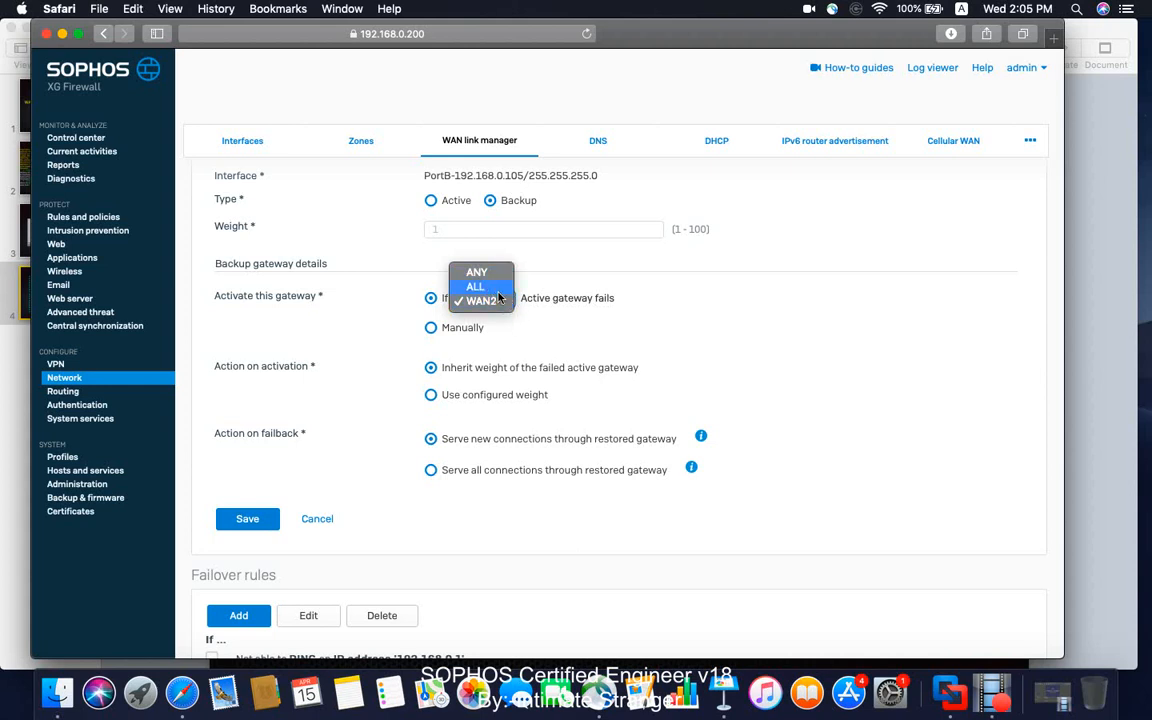
{"action": "left_click", "coordinate": [497, 299]}
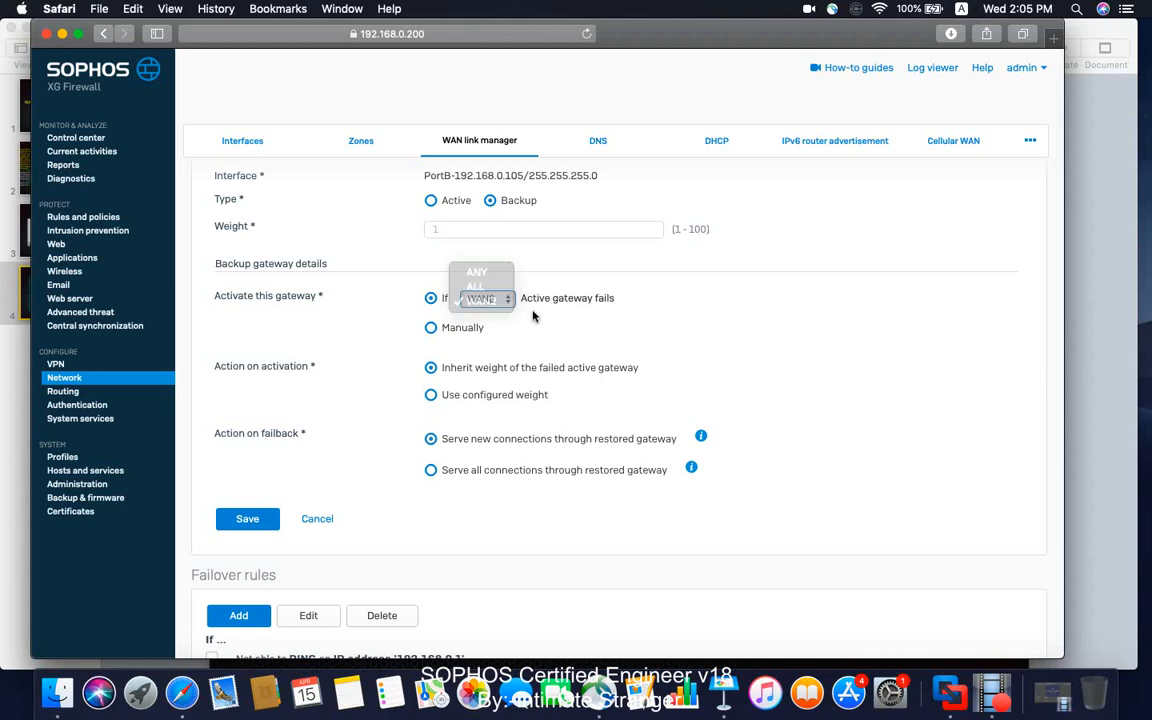
{"action": "left_click", "coordinate": [432, 328]}
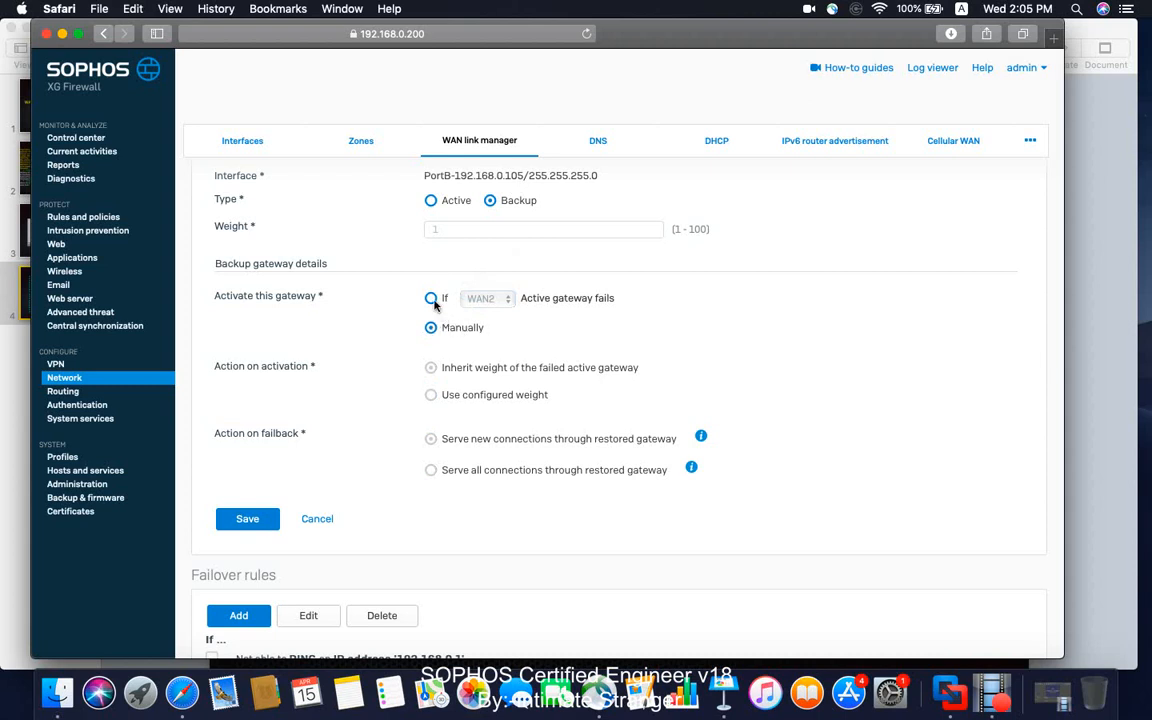
{"action": "left_click", "coordinate": [431, 298]}
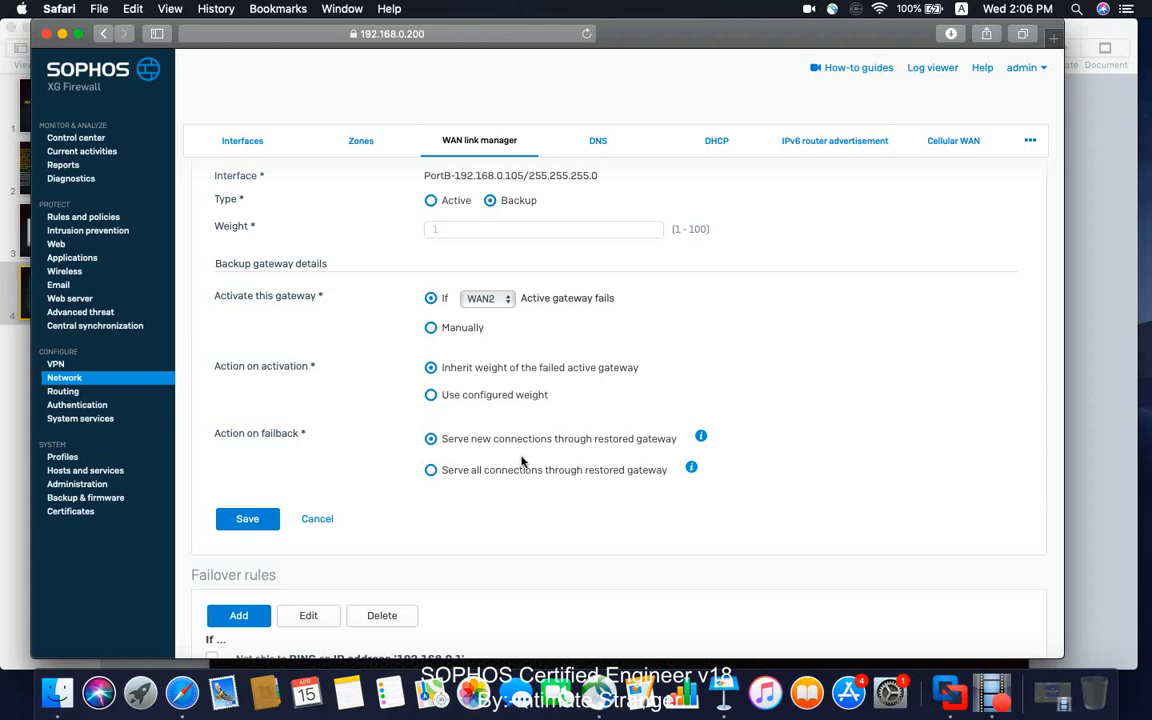
{"action": "mouse_move", "coordinate": [702, 438]}
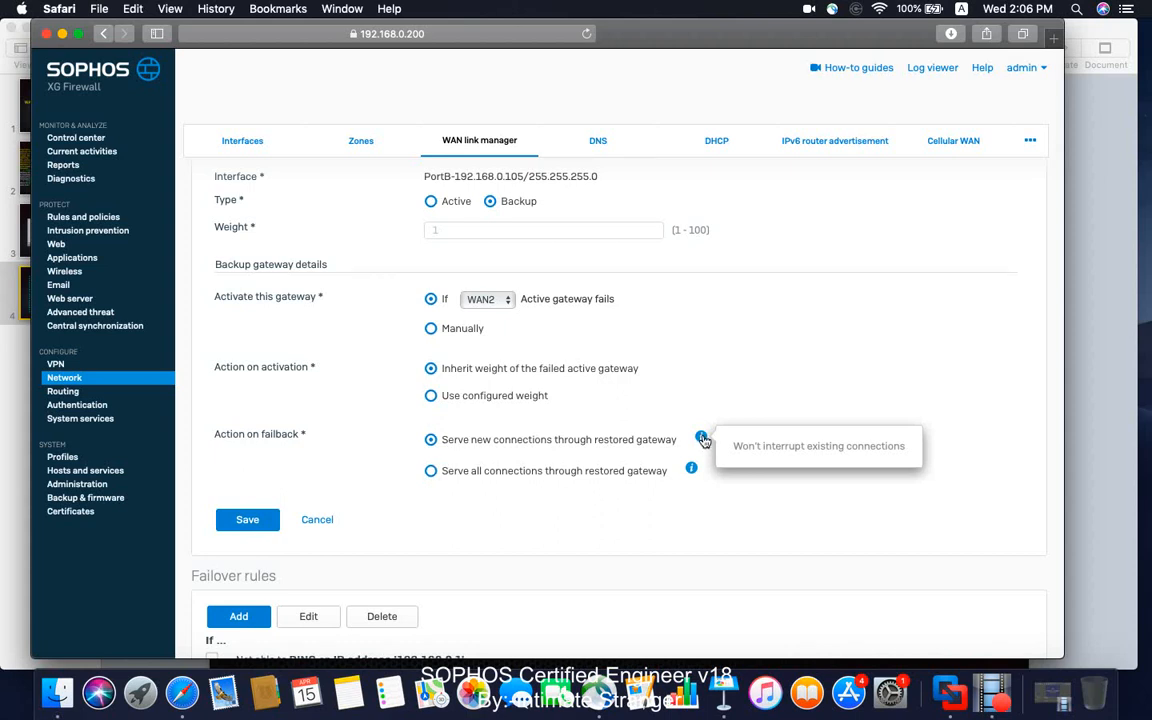
{"action": "mouse_move", "coordinate": [692, 470]}
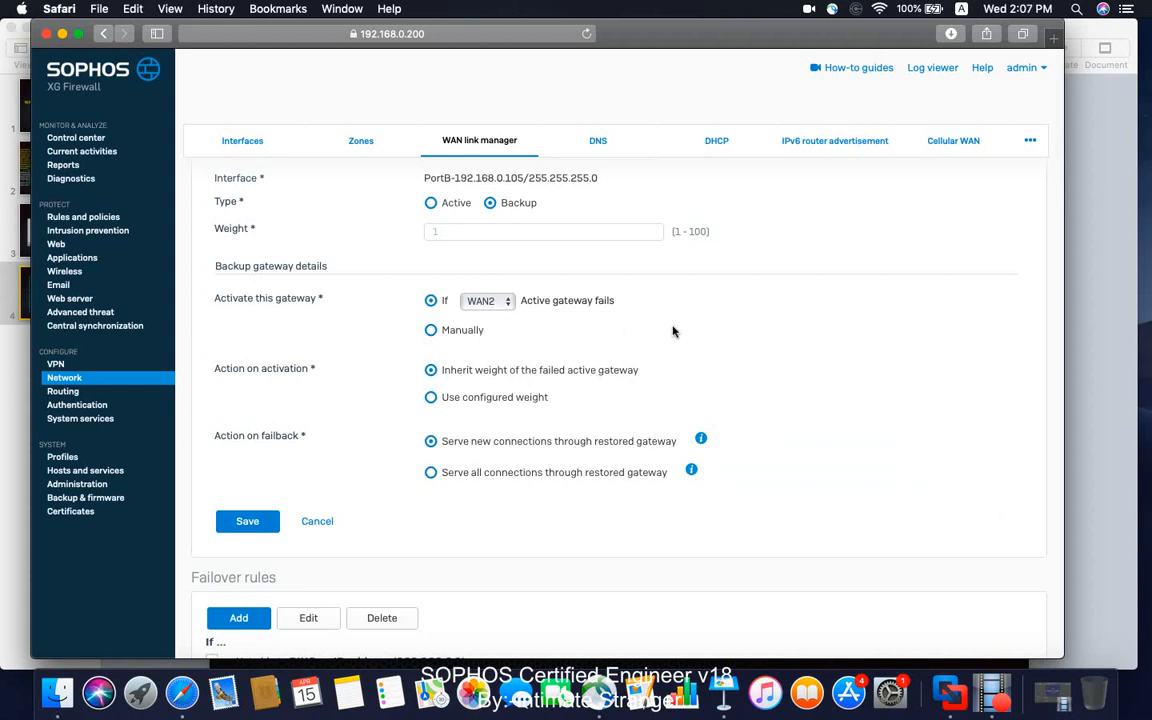
Open WAN1's ping failover rule for editing, leave it without saving and discard the backup gateway settings.
{"action": "scroll", "coordinate": [663, 368], "scroll_direction": "down", "scroll_amount": 2}
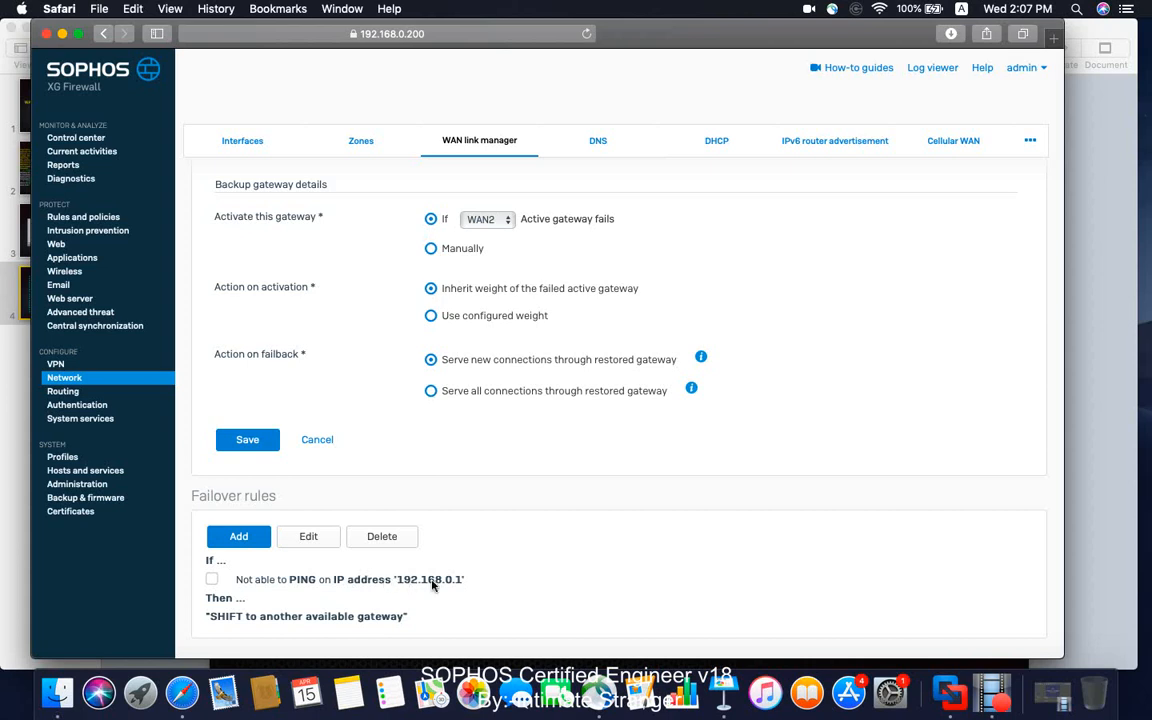
{"action": "left_click", "coordinate": [213, 585]}
{"action": "left_click", "coordinate": [310, 537]}
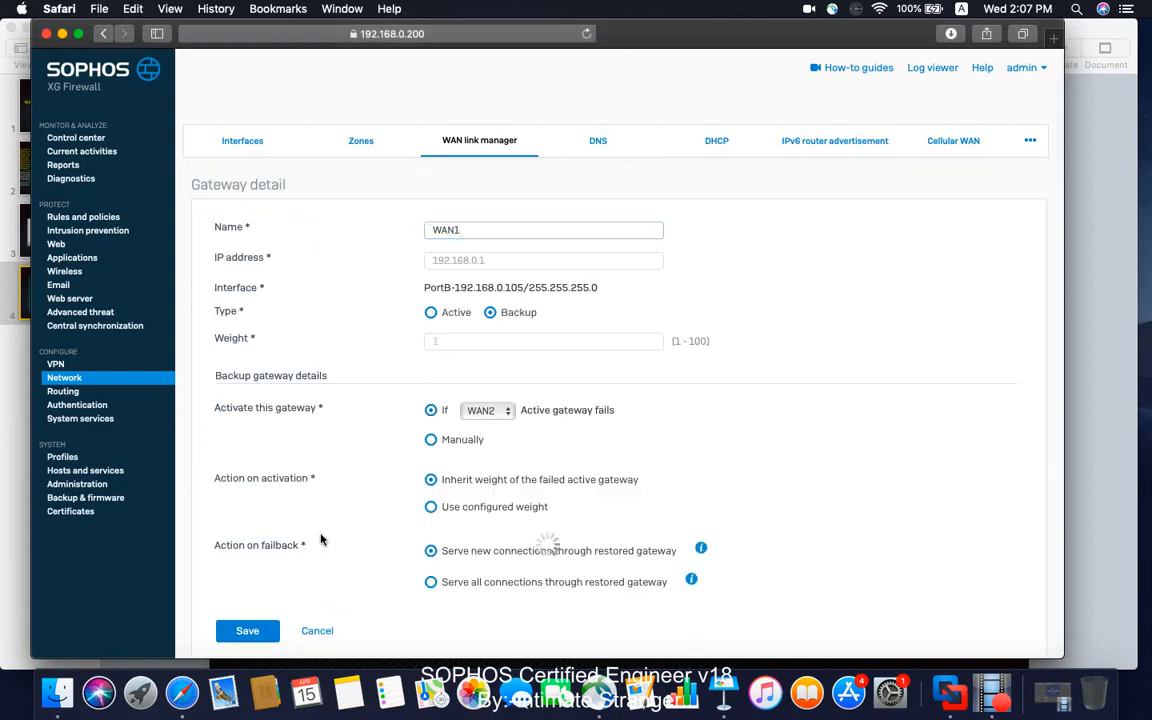
{"action": "scroll", "coordinate": [320, 540], "scroll_direction": "down", "scroll_amount": 5}
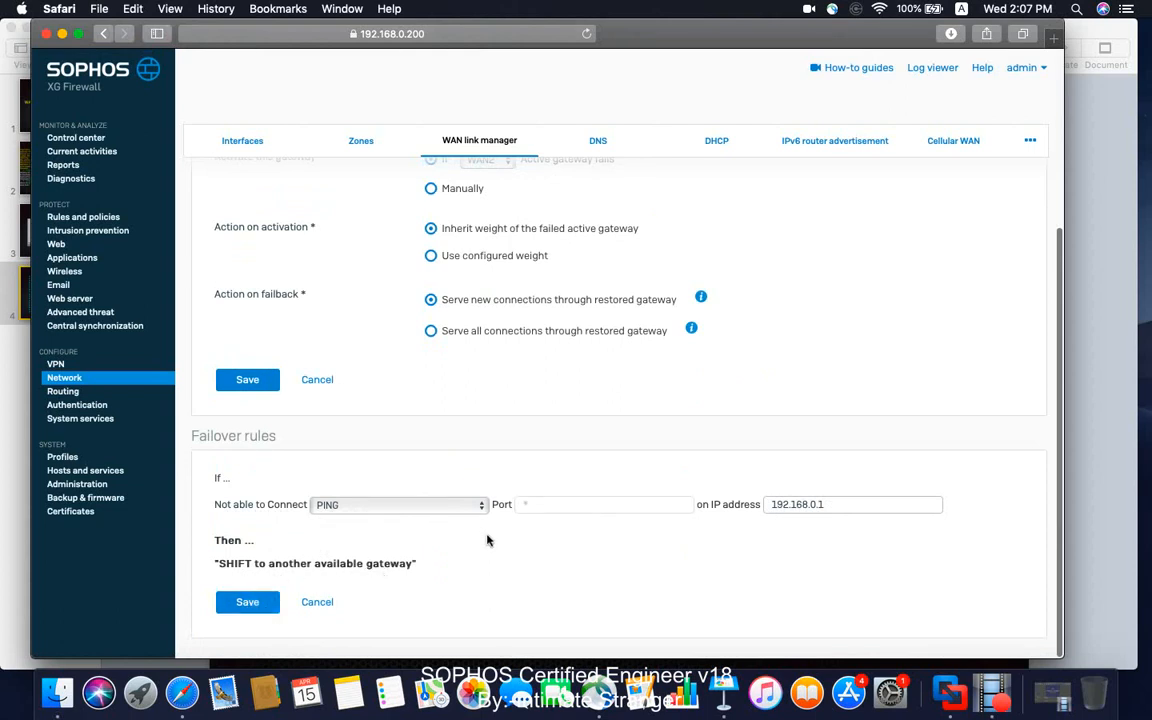
{"action": "left_click", "coordinate": [318, 601]}
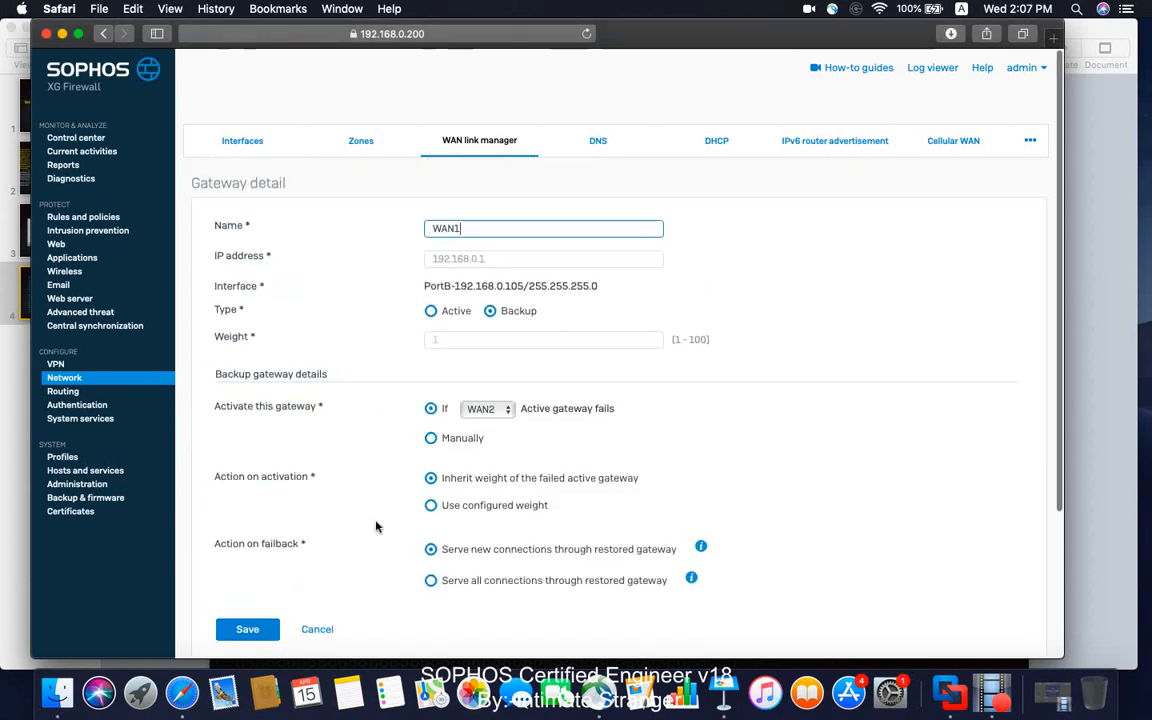
{"action": "left_click", "coordinate": [320, 627]}
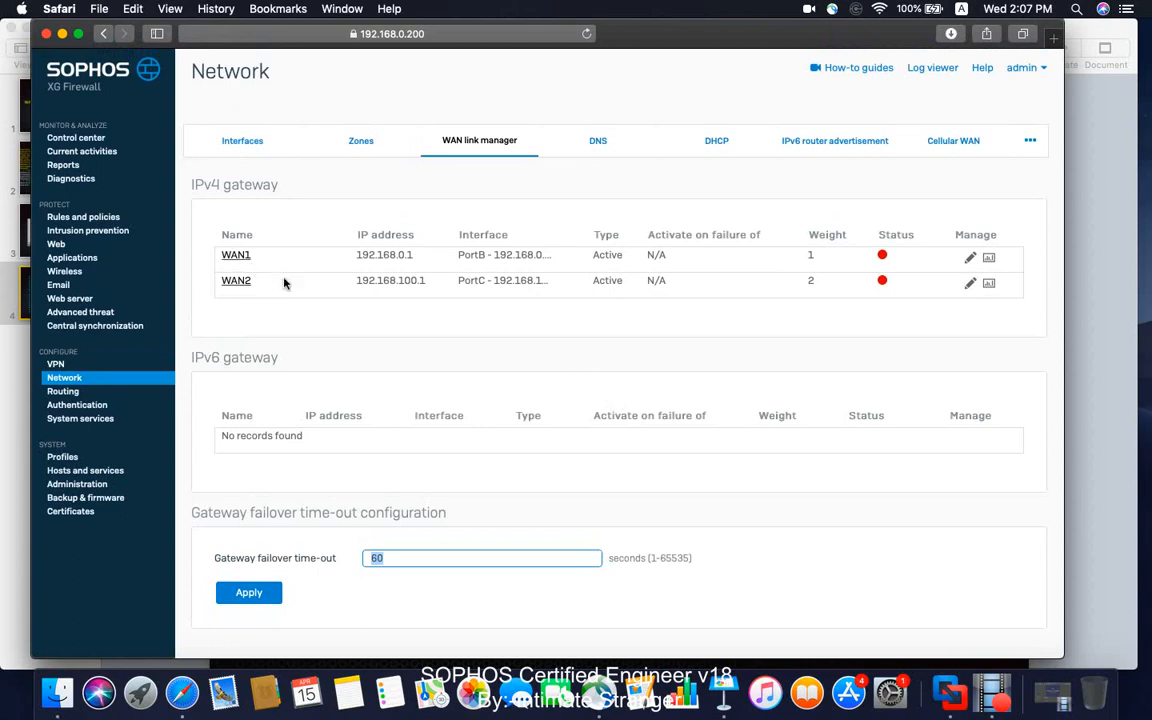
Review the WAN2 gateway details and WAN1's ping failover rule, leaving both without saving.
{"action": "left_click", "coordinate": [238, 282]}
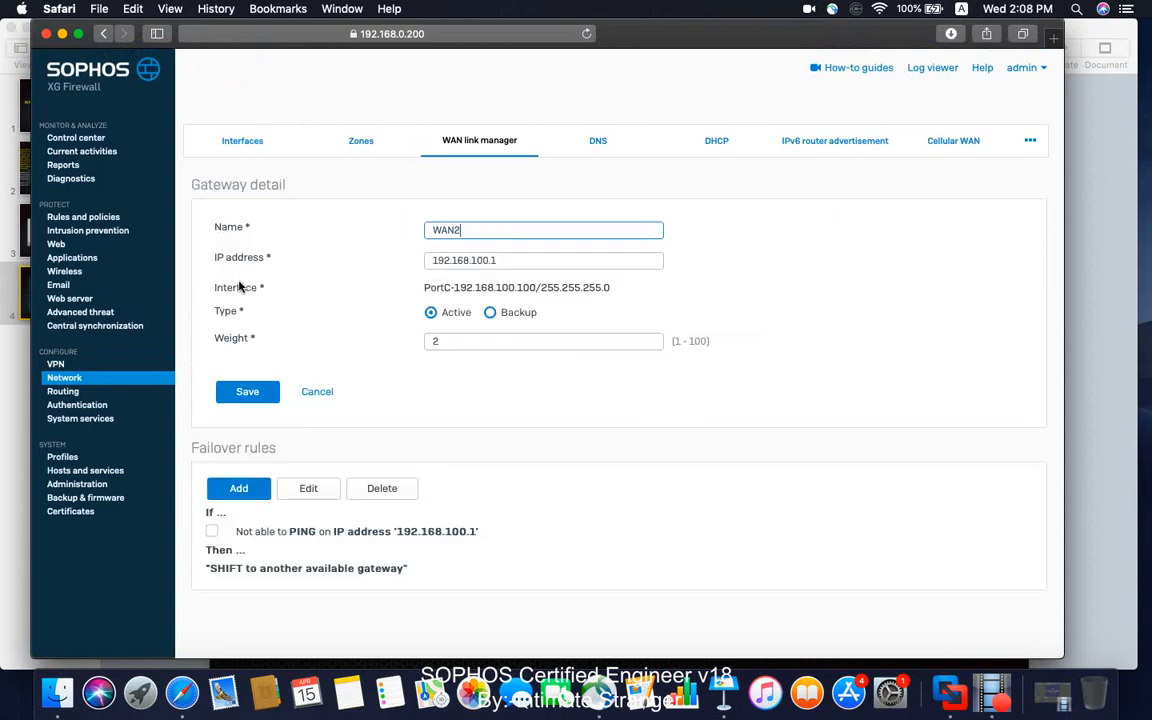
{"action": "left_click", "coordinate": [325, 397]}
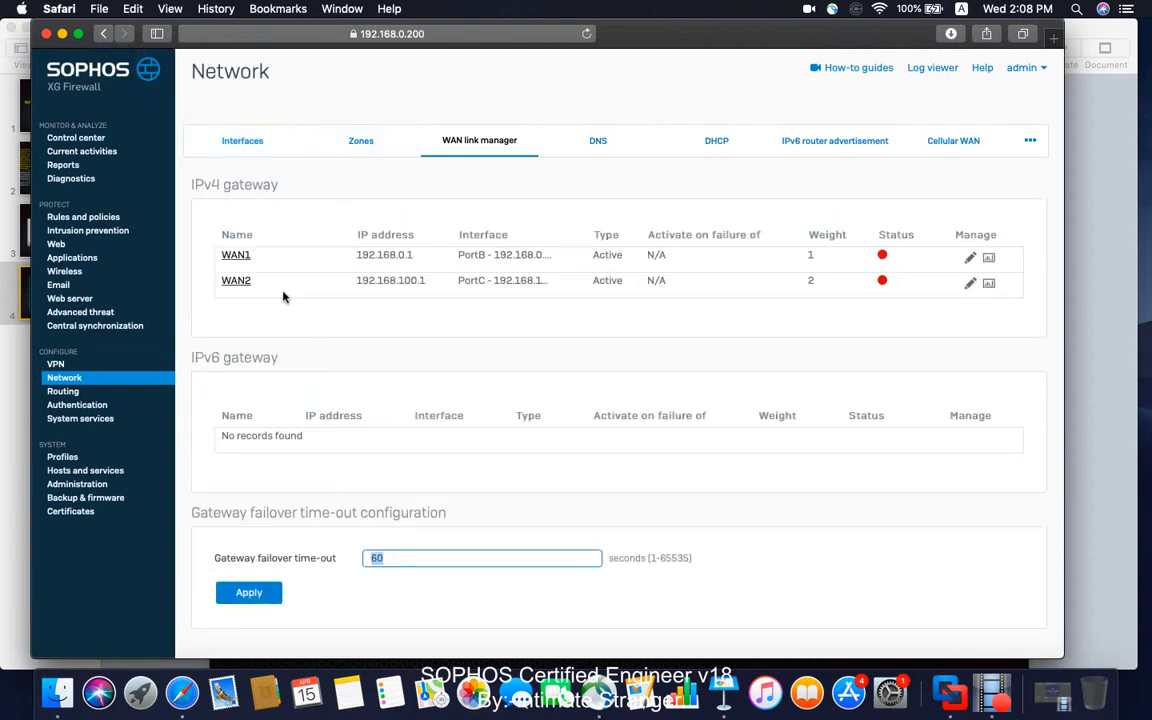
{"action": "left_click", "coordinate": [241, 256]}
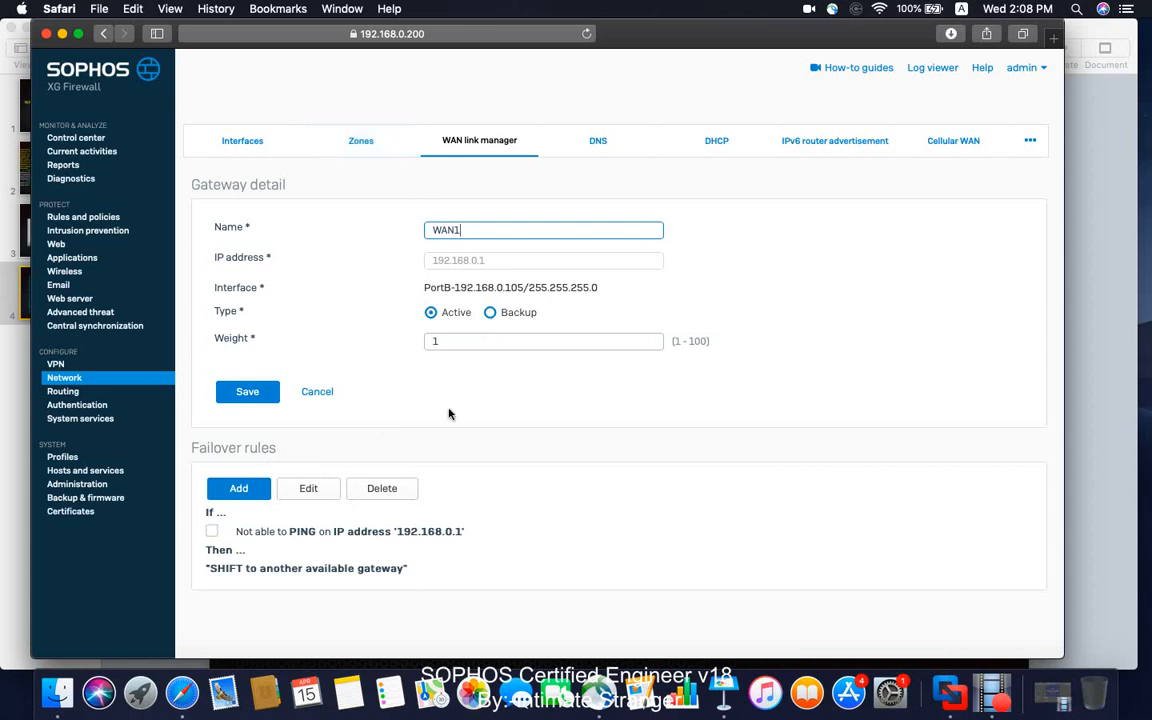
{"action": "left_click", "coordinate": [325, 490]}
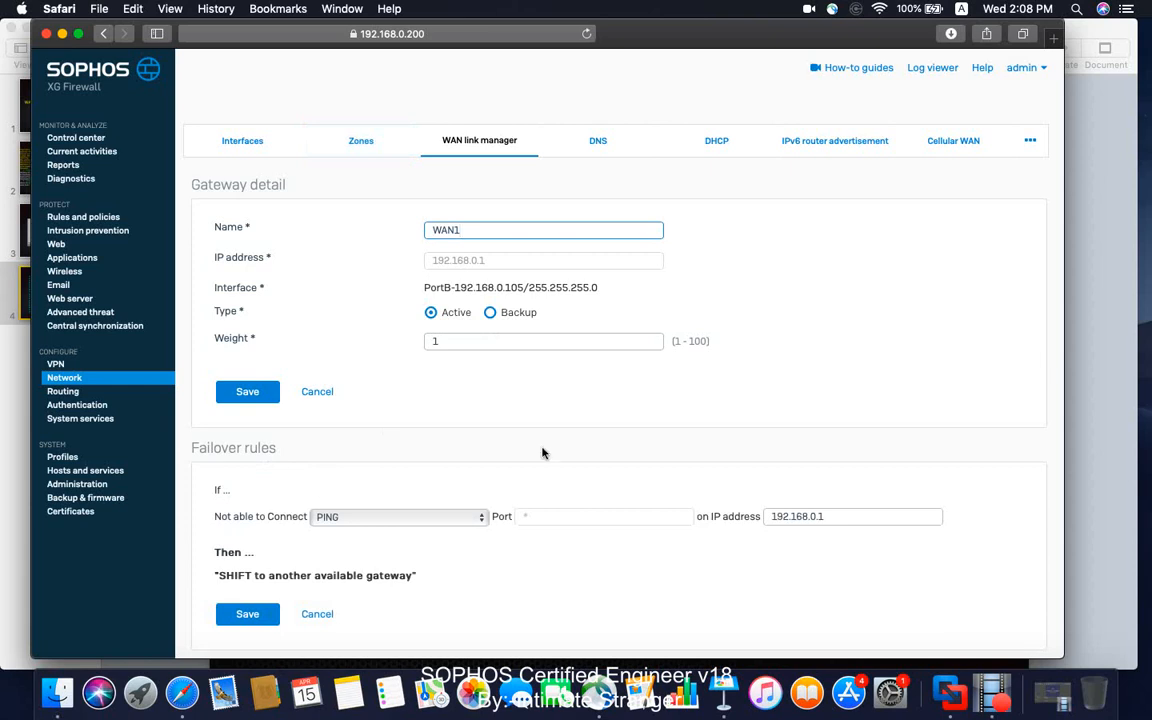
{"action": "scroll", "coordinate": [543, 453], "scroll_direction": "down", "scroll_amount": 1}
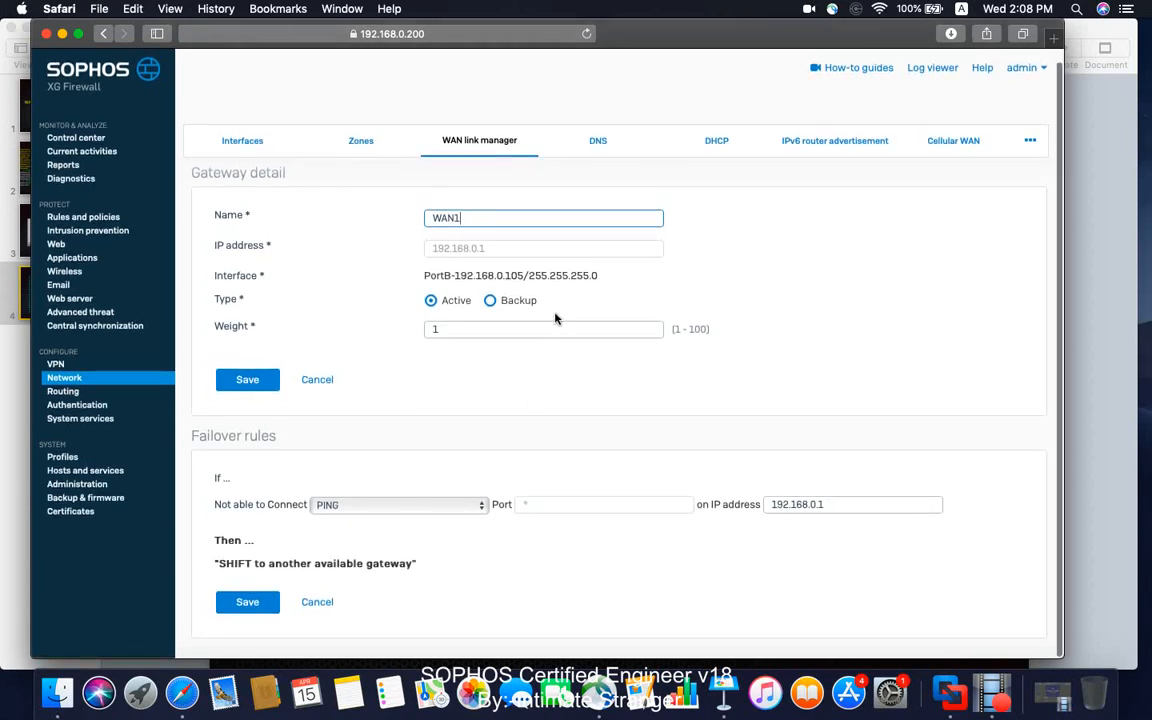
{"action": "left_click", "coordinate": [320, 604]}
{"action": "left_click", "coordinate": [322, 393]}
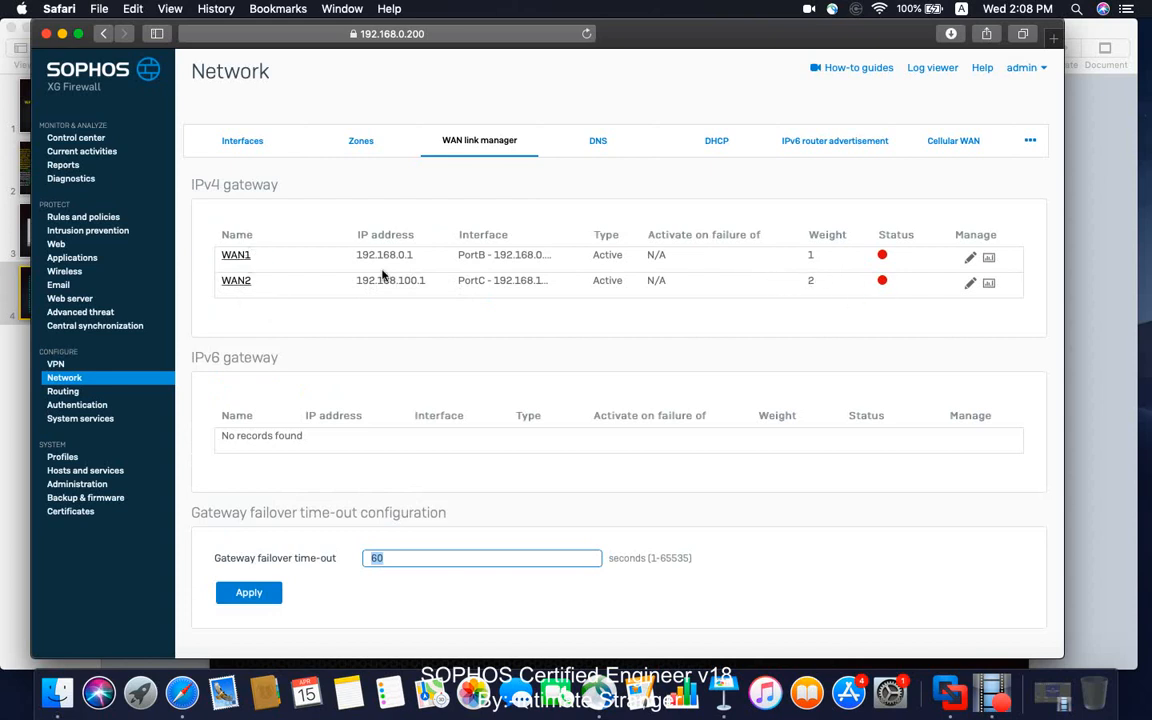
Set the WAN2 gateway's weight to 1 and save the gateway update.
{"action": "left_click", "coordinate": [237, 287]}
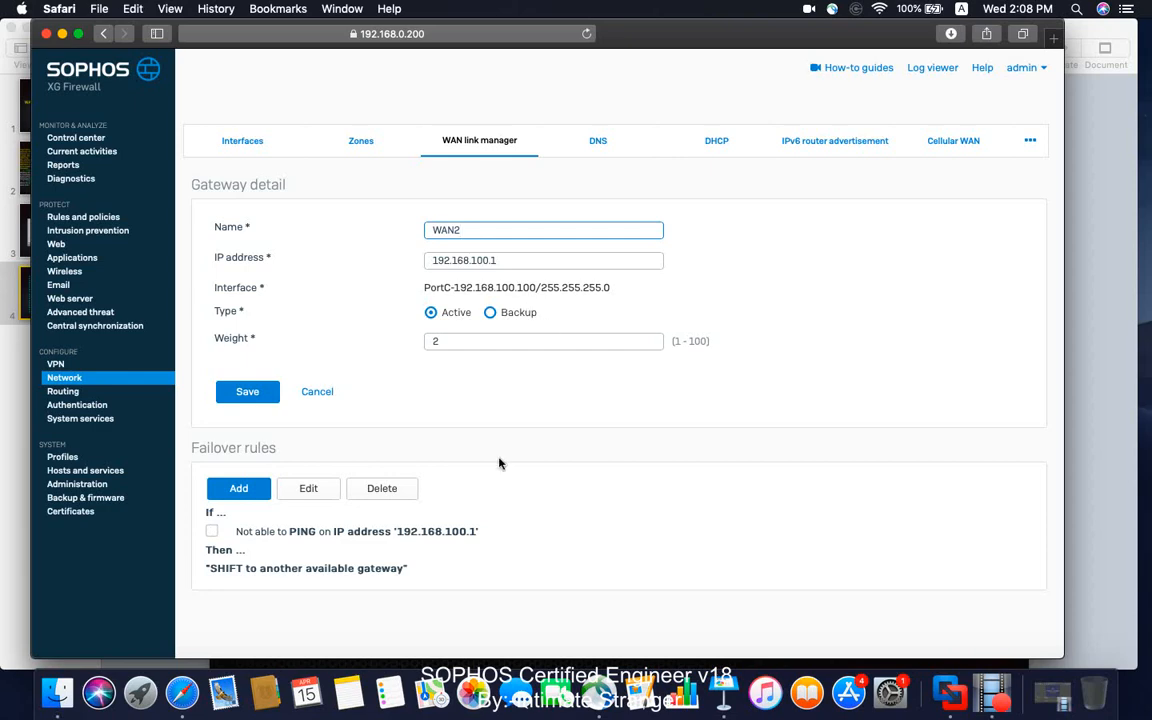
{"action": "left_click_drag", "start_coordinate": [437, 341], "coordinate": [400, 342]}
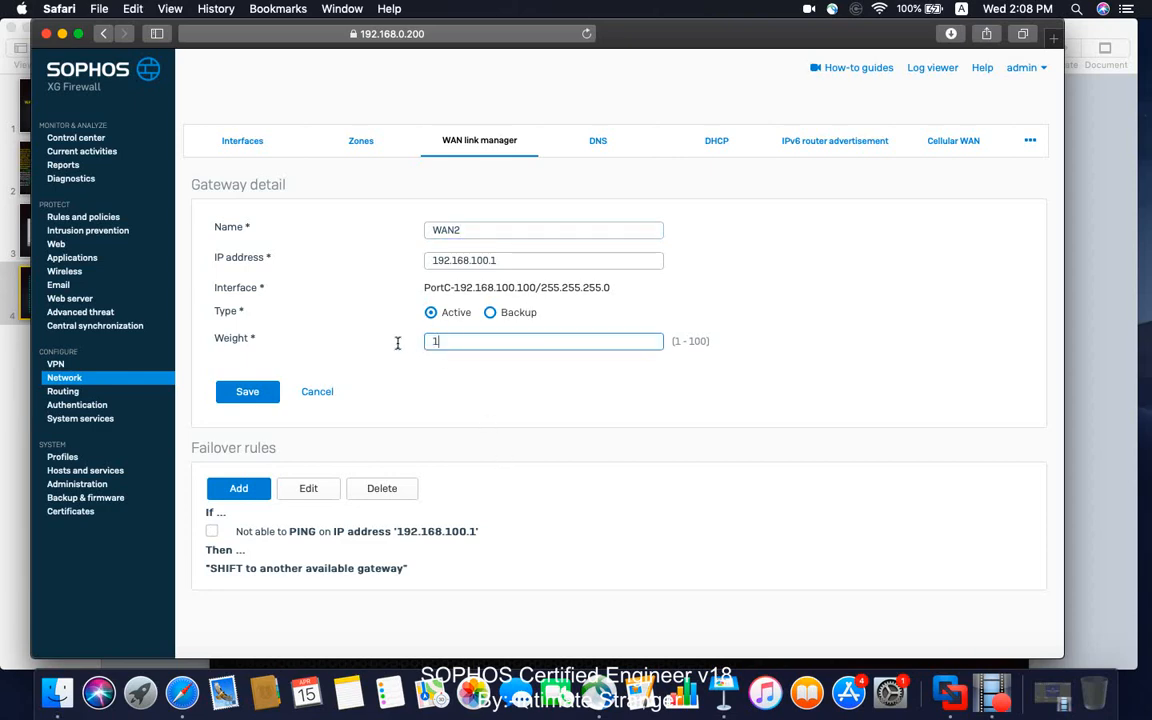
{"action": "left_click", "coordinate": [231, 391]}
{"action": "left_click", "coordinate": [527, 372]}
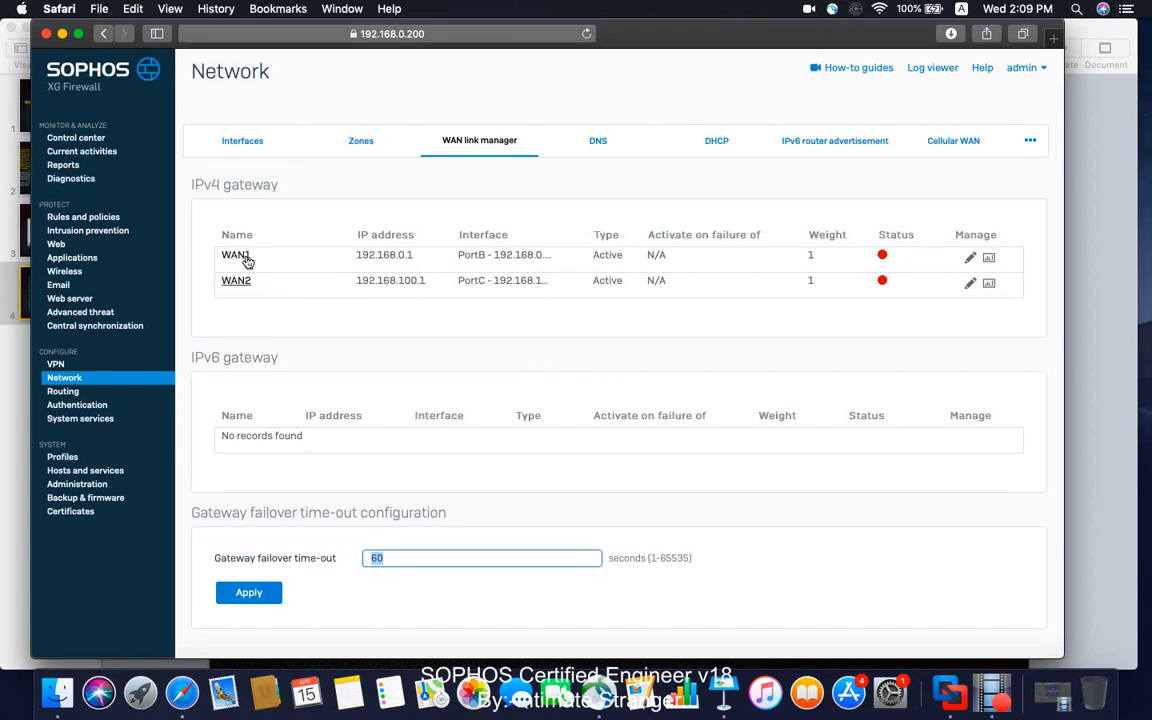
Open the WAN1 gateway, review its existing ping failover rule in edit mode and leave the rule without saving.
{"action": "left_click", "coordinate": [236, 255]}
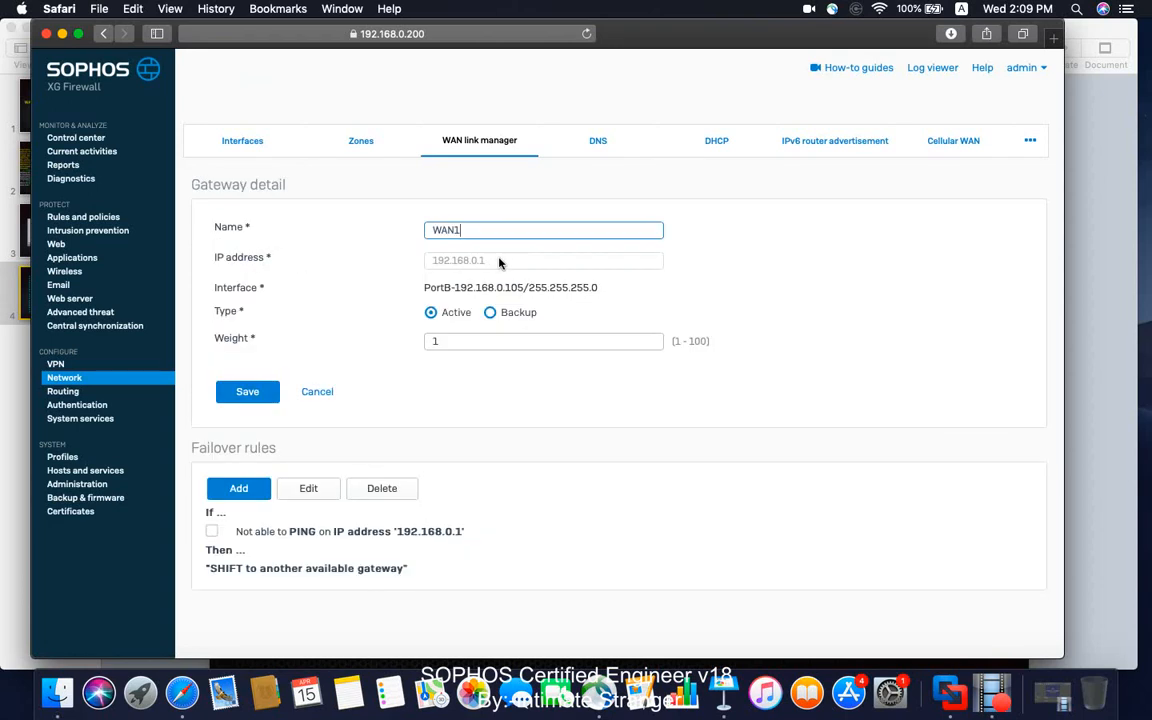
{"action": "scroll", "coordinate": [461, 259], "scroll_direction": "down", "scroll_amount": 1}
{"action": "left_click", "coordinate": [310, 489]}
{"action": "scroll", "coordinate": [413, 494], "scroll_direction": "down", "scroll_amount": 1}
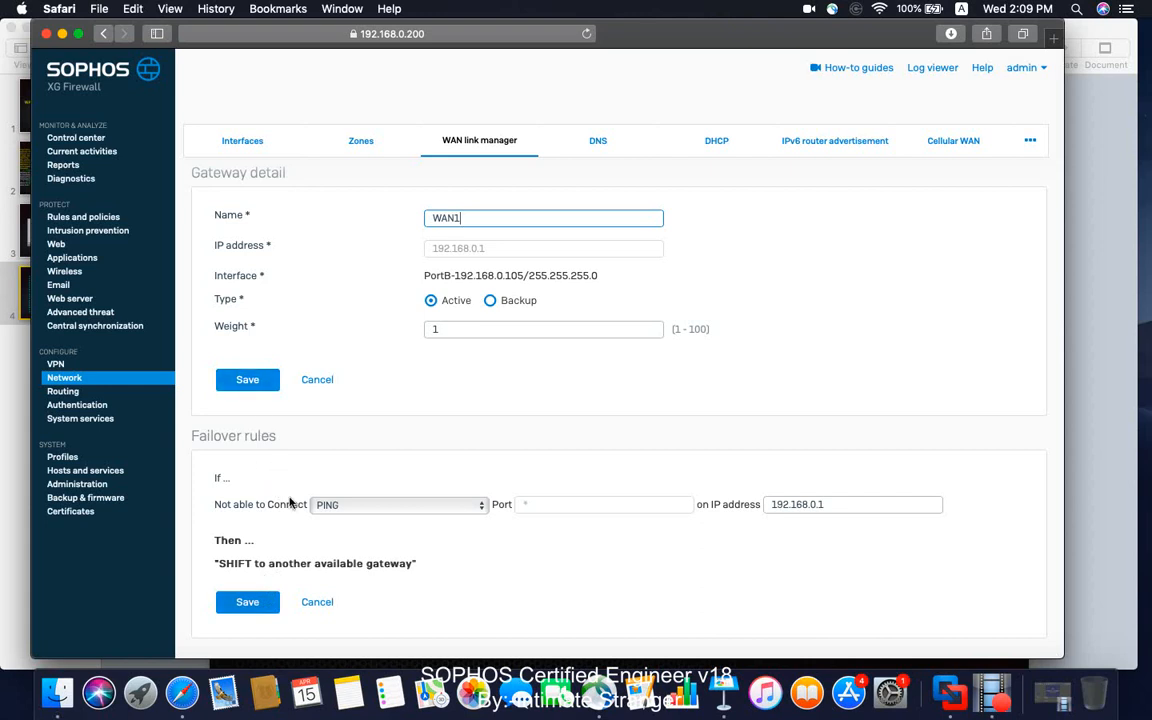
{"action": "left_click", "coordinate": [316, 601]}
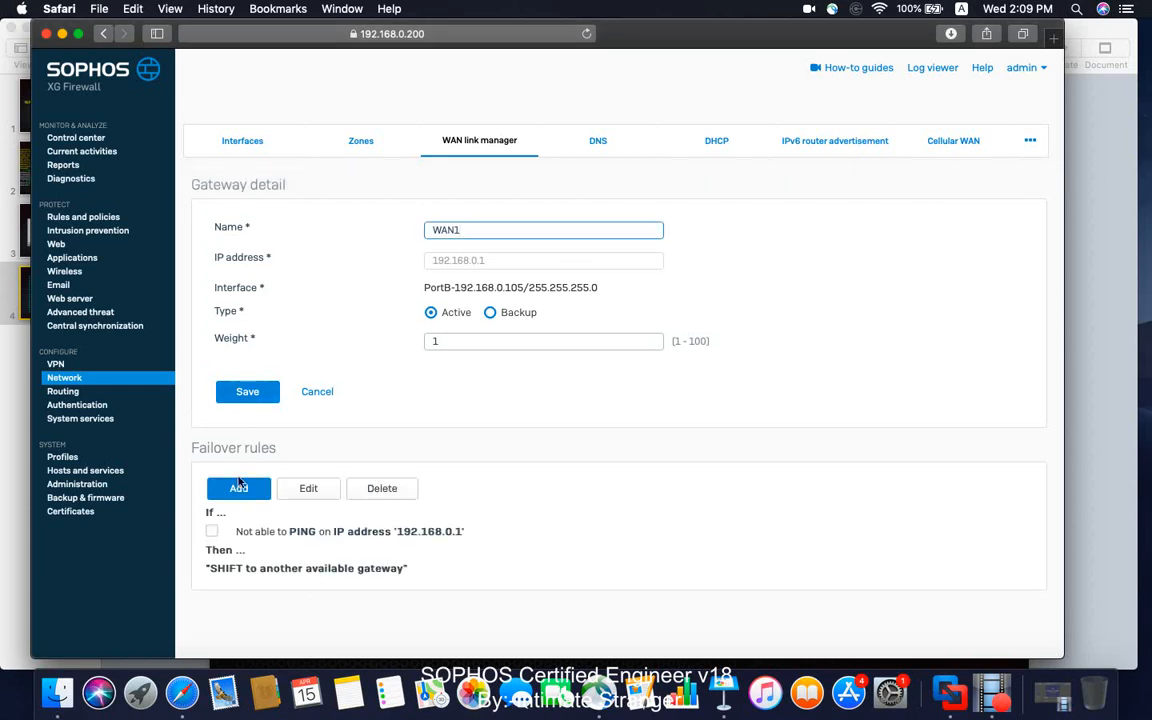
Add a second failover condition to WAN1 that checks TCP port 80 on IP address 8.8.8.8.
{"action": "left_click", "coordinate": [231, 489]}
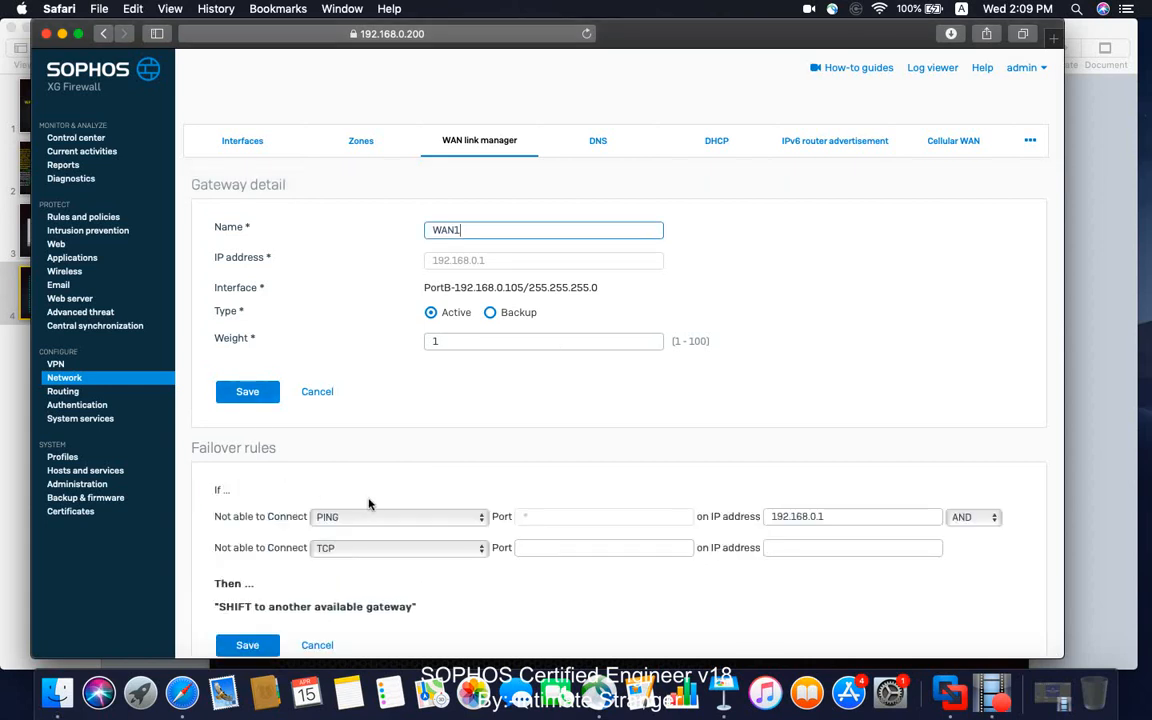
{"action": "scroll", "coordinate": [368, 504], "scroll_direction": "down", "scroll_amount": 1}
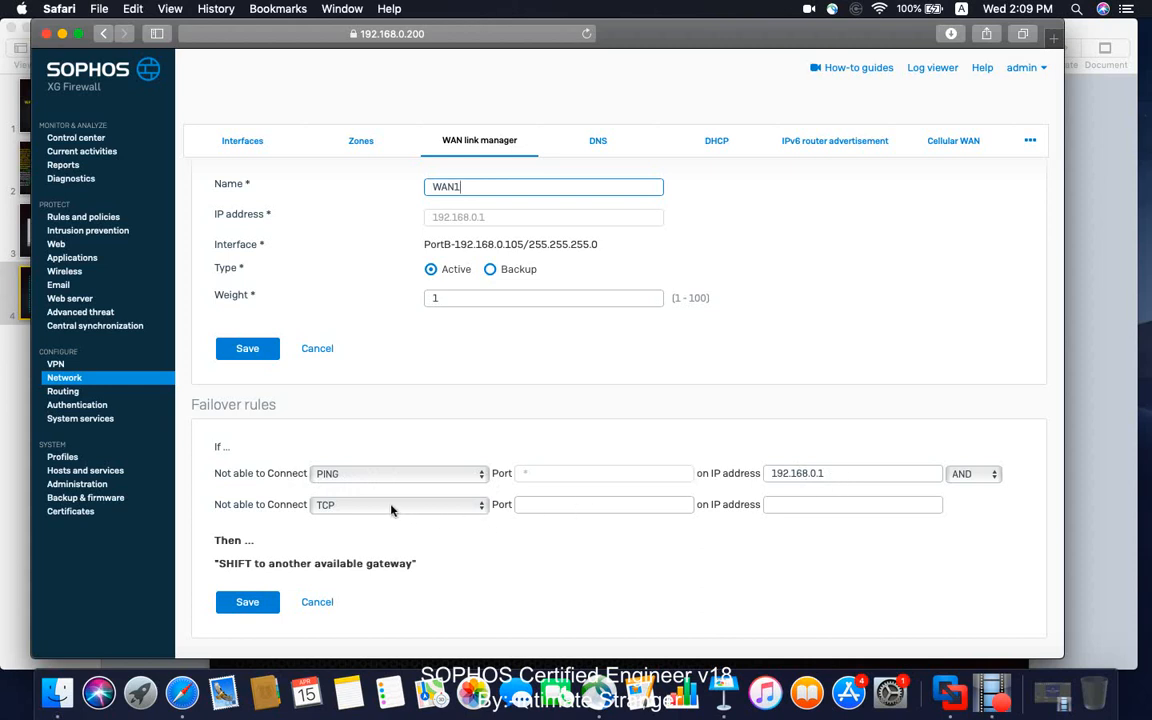
{"action": "left_click", "coordinate": [549, 504]}
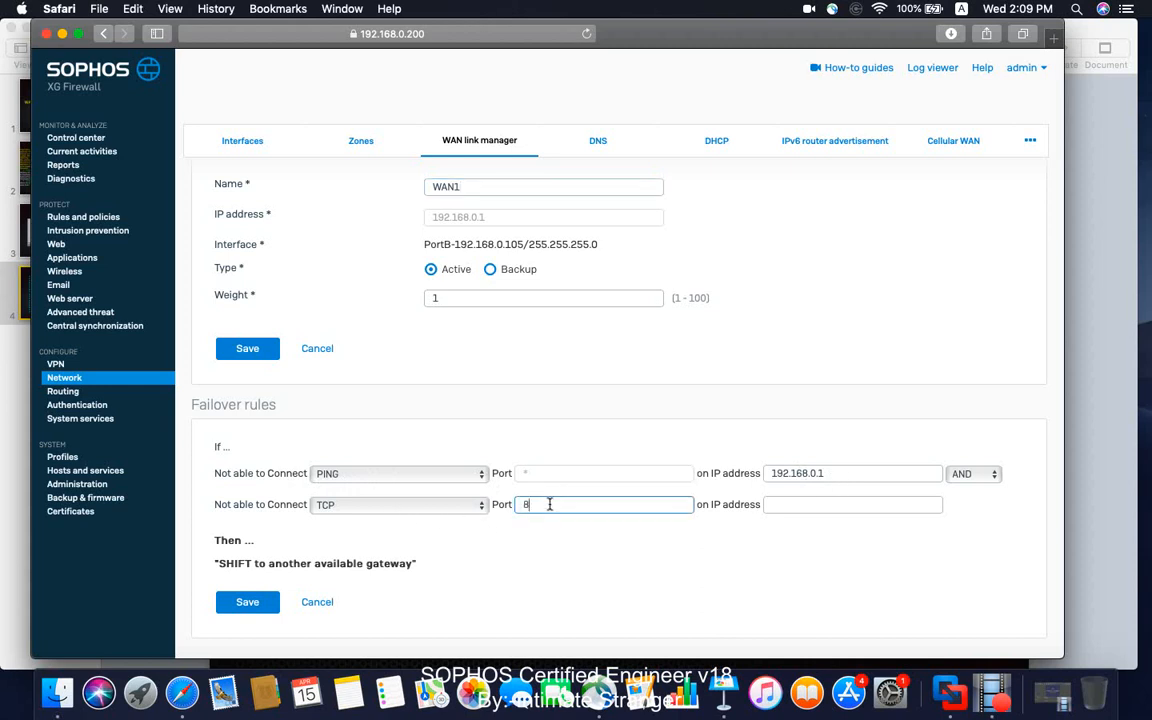
{"action": "type", "text": "80"}
{"action": "left_click", "coordinate": [790, 507]}
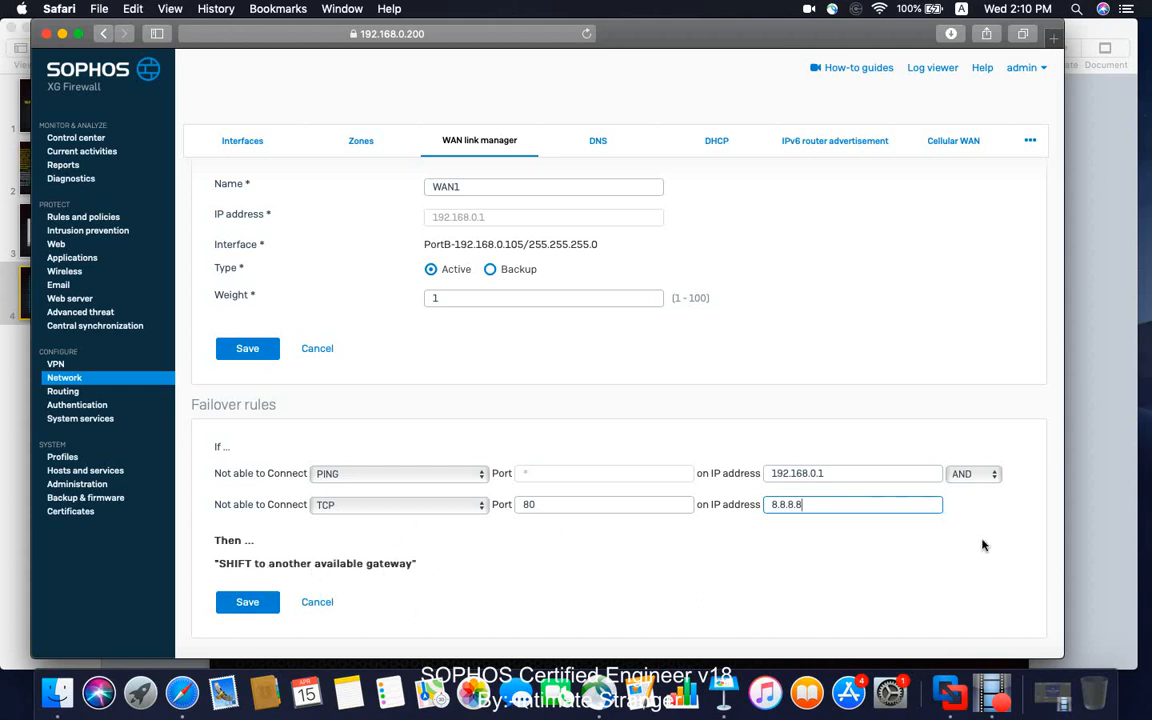
Change the operator joining WAN1's PING and TCP failover conditions to OR.
{"action": "left_click", "coordinate": [966, 474]}
{"action": "left_click", "coordinate": [969, 496]}
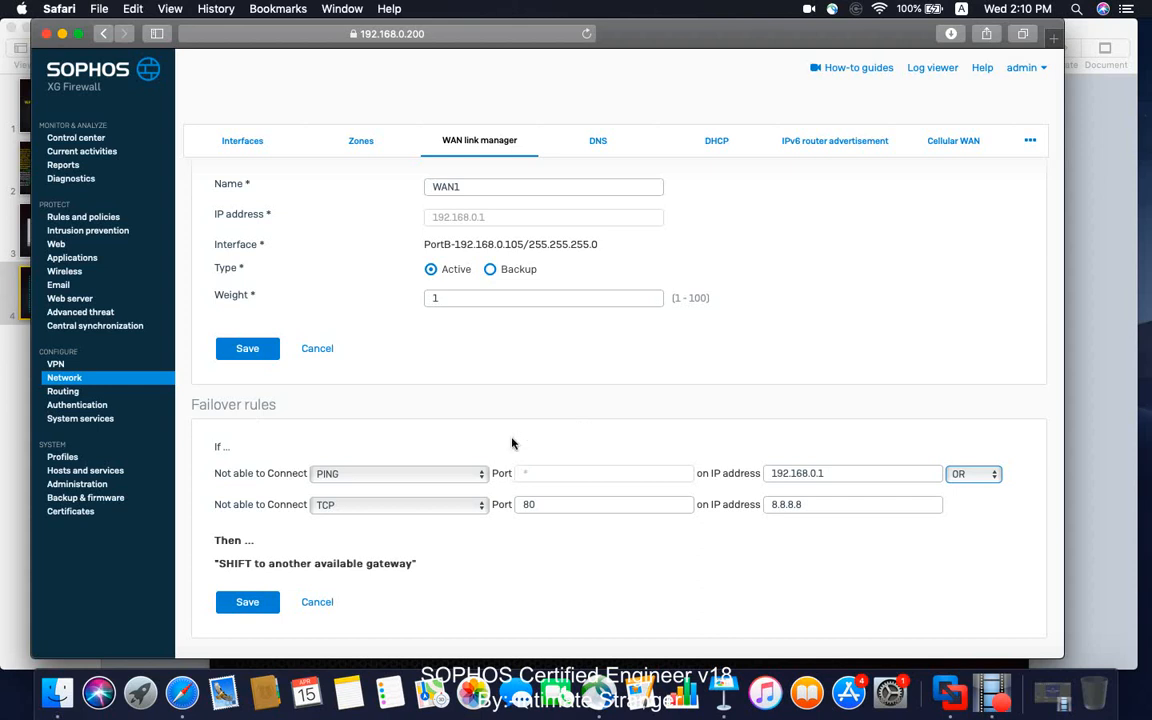
{"action": "scroll", "coordinate": [512, 443], "scroll_direction": "up", "scroll_amount": 1}
{"action": "scroll", "coordinate": [560, 404], "scroll_direction": "down", "scroll_amount": 1}
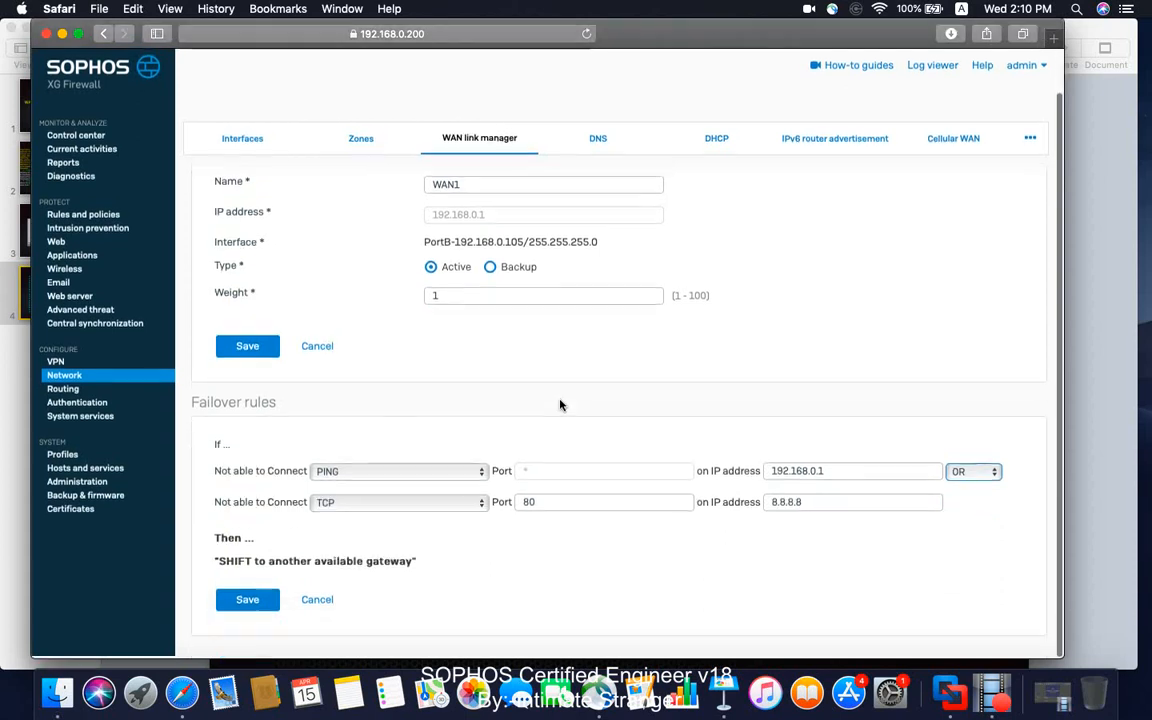